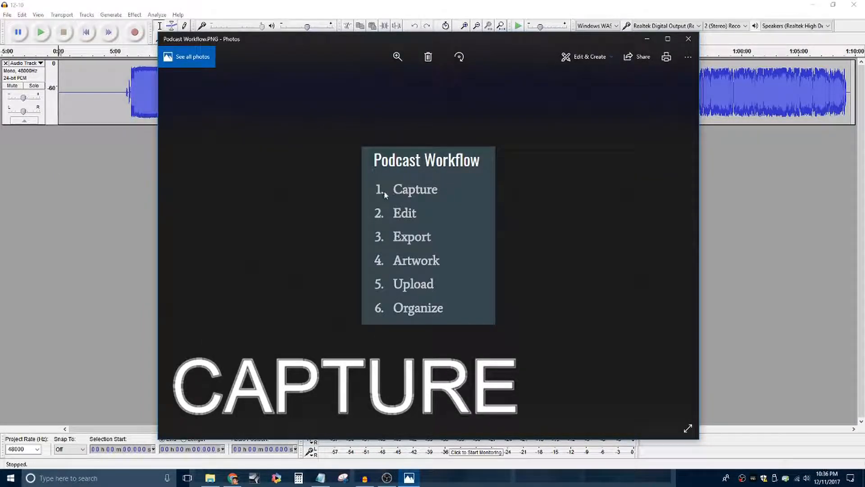
Step: Minimize the workflow picture and highlight the recording's first loud section, then its long final section starting at about 31:09
left_click(647, 39)
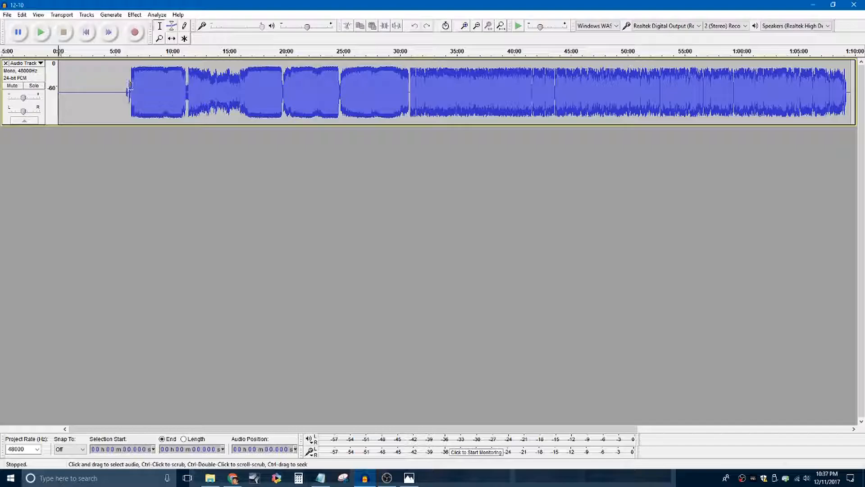
left_click_drag(130, 85, 184, 82)
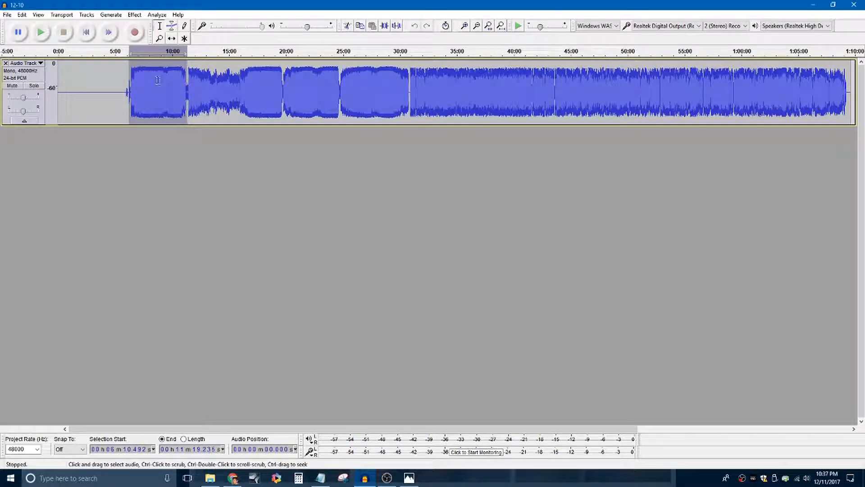
left_click_drag(189, 76, 843, 91)
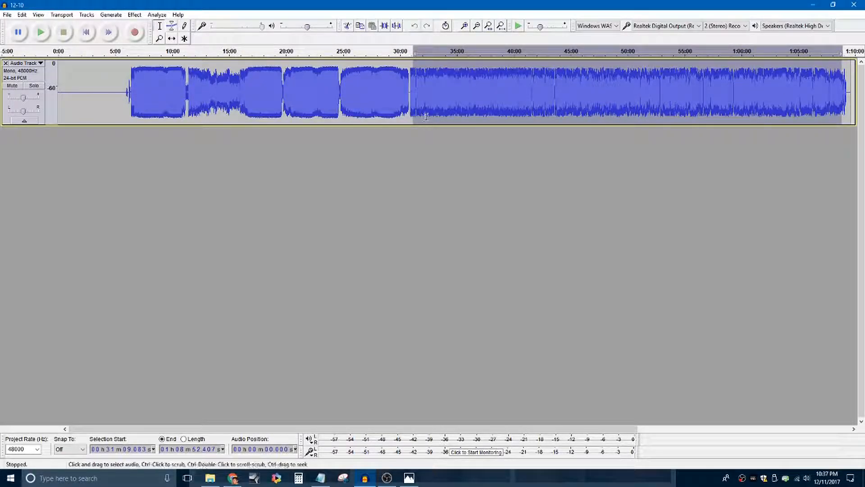
Step: Delete everything from the start of the recording up to the silent gap before the long final section, at about 30:50
left_click(409, 96)
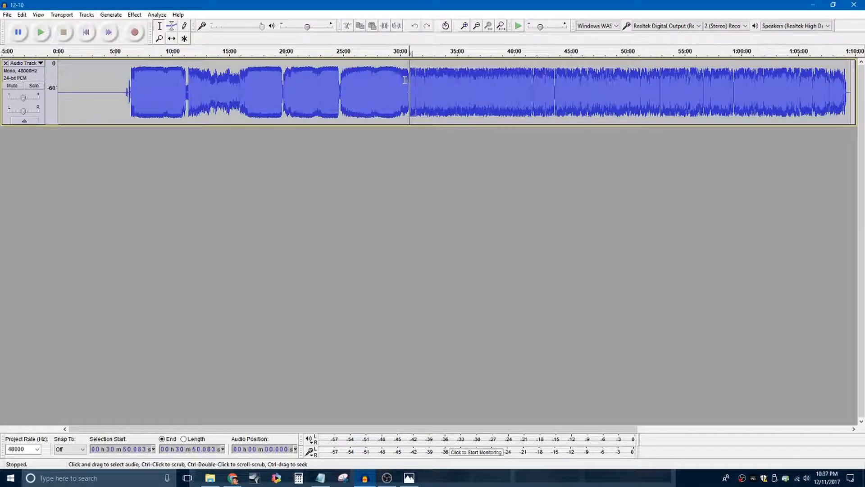
left_click(464, 28)
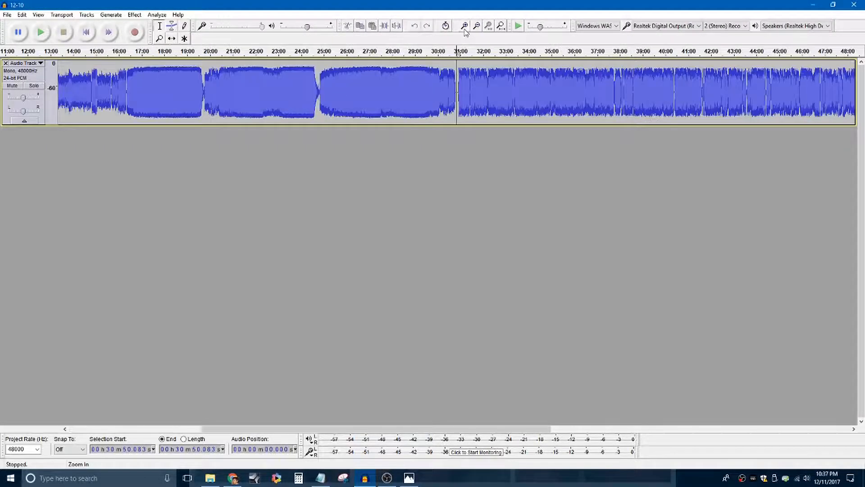
left_click(464, 28)
left_click(464, 28)
left_click(465, 28)
left_click(465, 28)
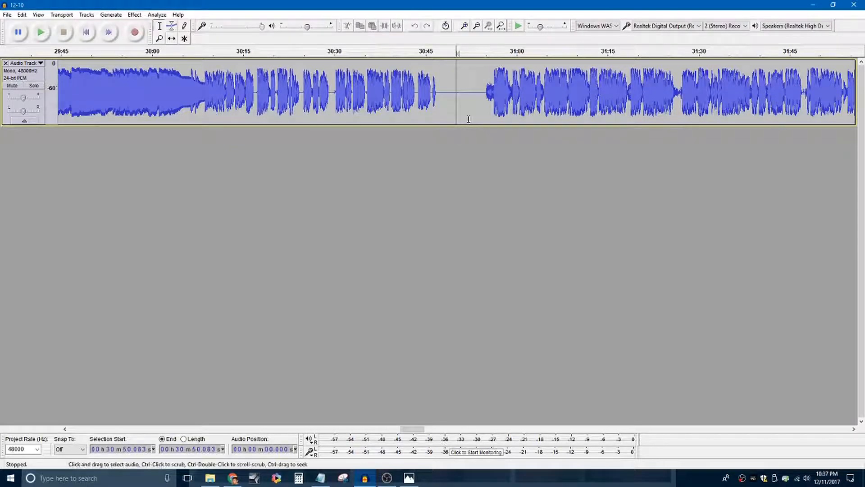
left_click_drag(454, 90, 126, 100)
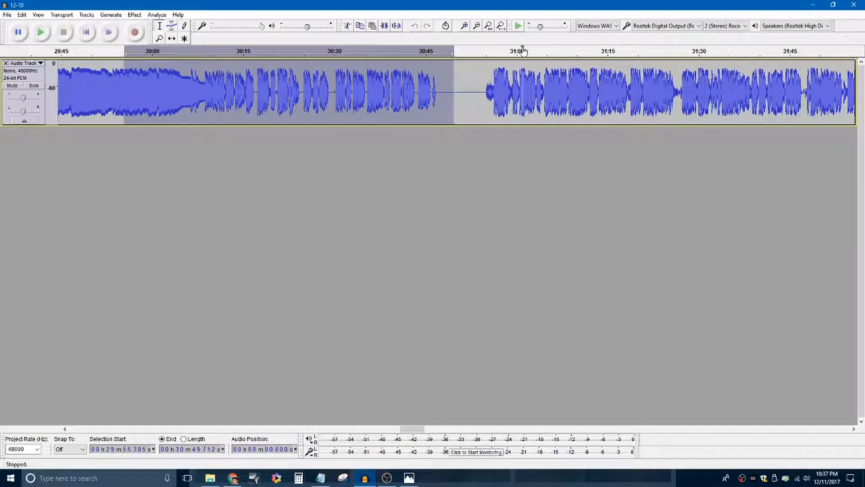
left_click(502, 27)
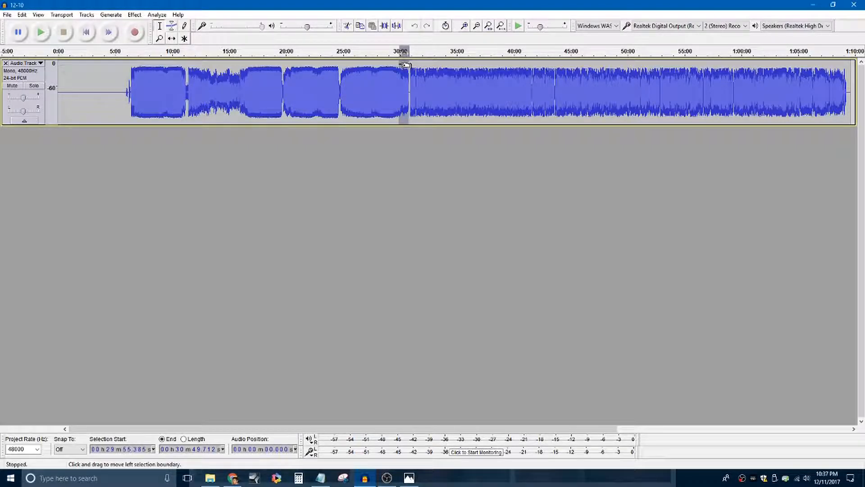
left_click_drag(405, 66, 59, 90)
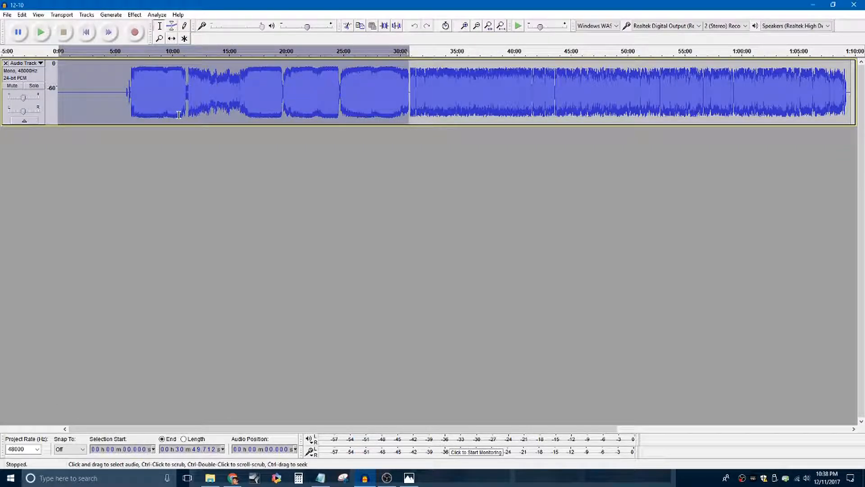
key("Delete")
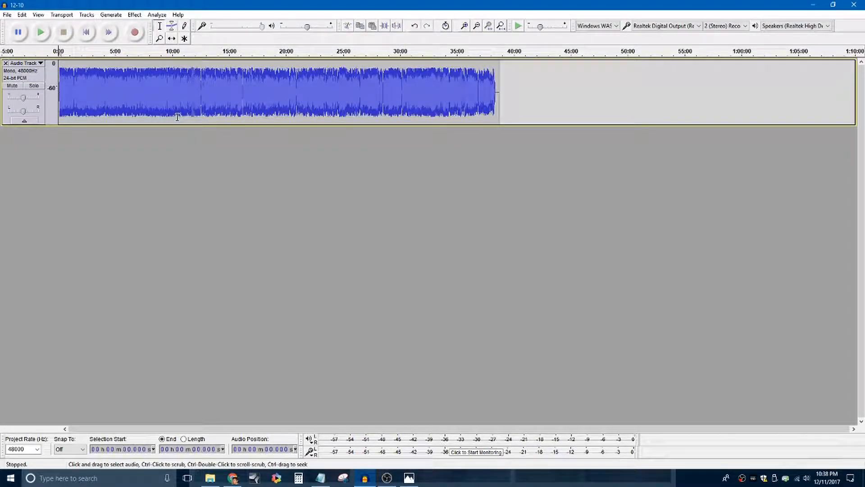
Step: Play the opening of the trimmed track from about 5.2 s and delete the silence and noise from 0 to about 6.6 s
left_click(465, 27)
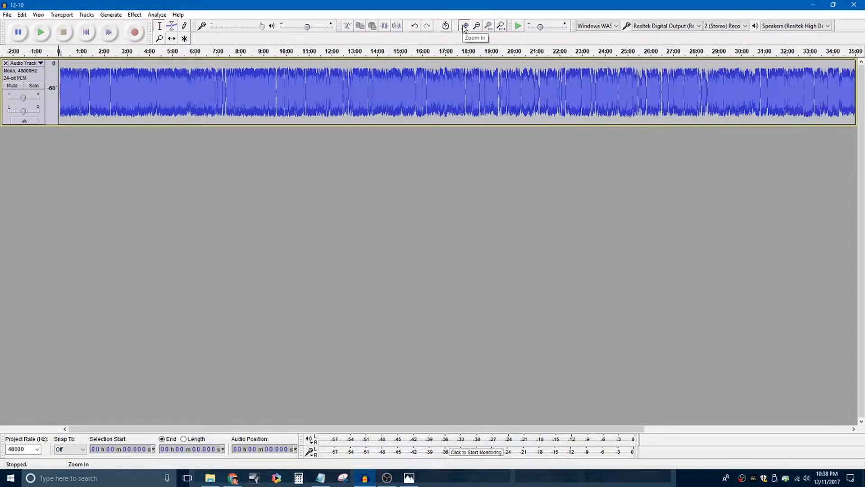
left_click(464, 27)
left_click(464, 26)
left_click(464, 26)
left_click(464, 26)
left_click(464, 26)
left_click(464, 26)
left_click(464, 26)
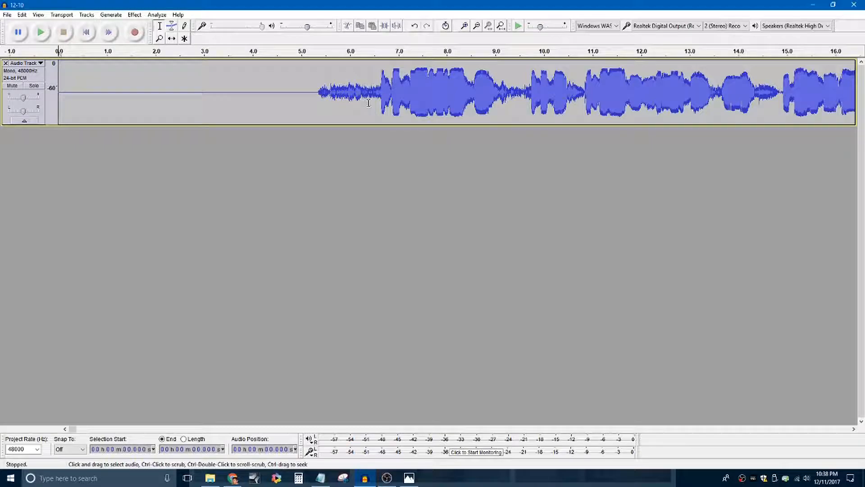
left_click(314, 54)
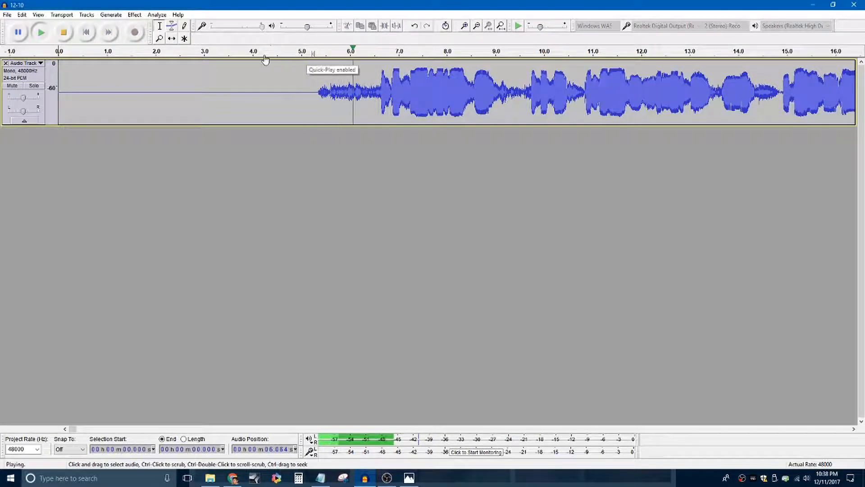
left_click(70, 39)
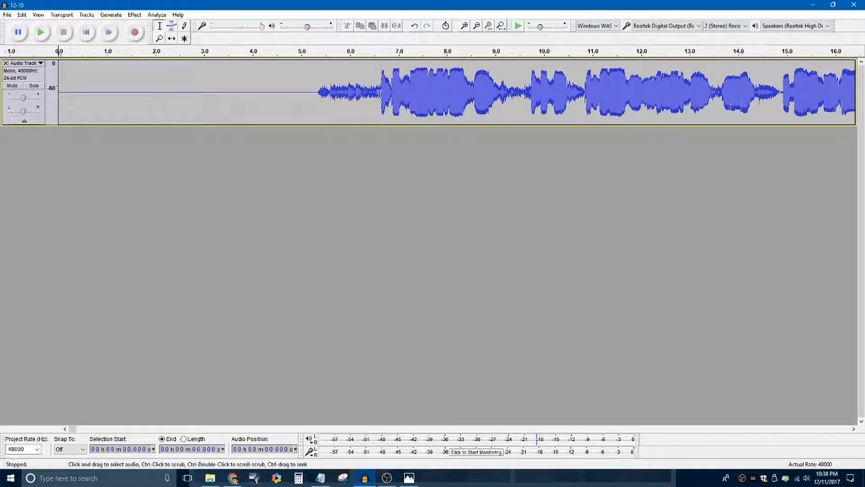
left_click_drag(378, 92, 48, 98)
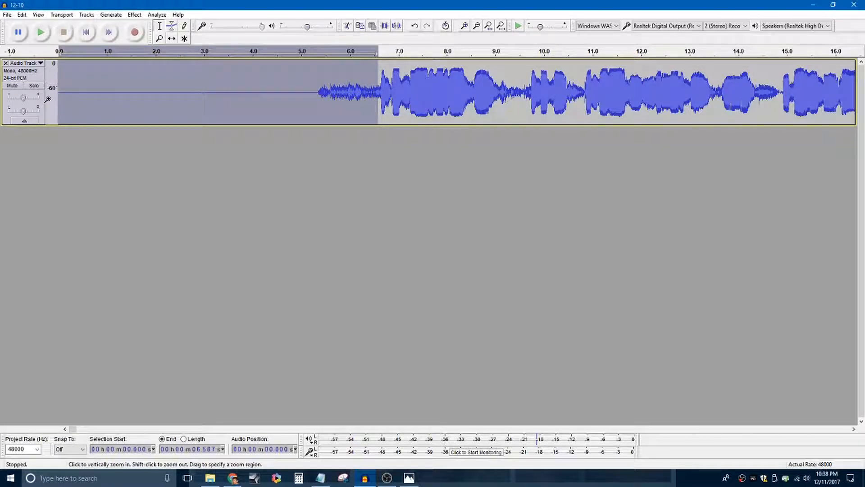
key("Delete")
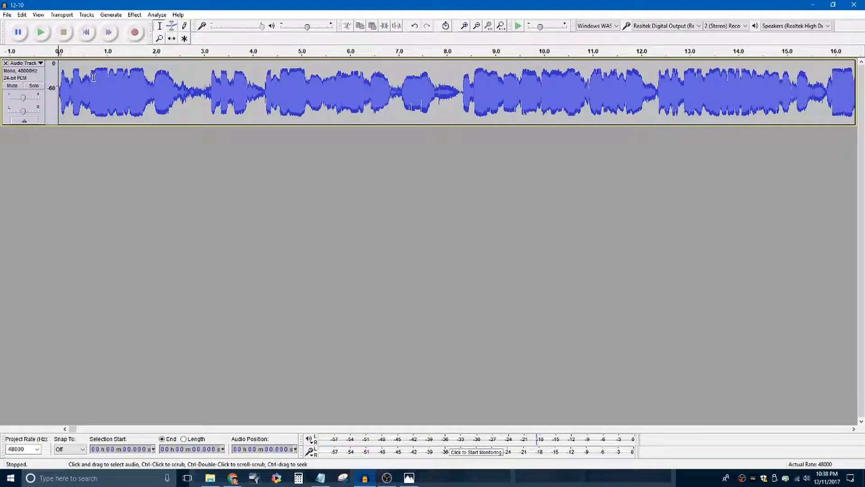
Step: Listen to the end of the track from about 38:05 and delete everything after about 38:10.6
left_click(108, 37)
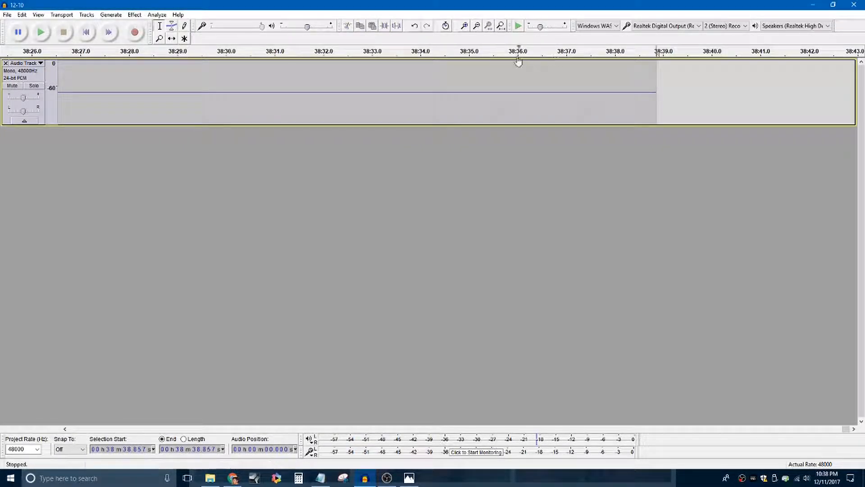
left_click(476, 26)
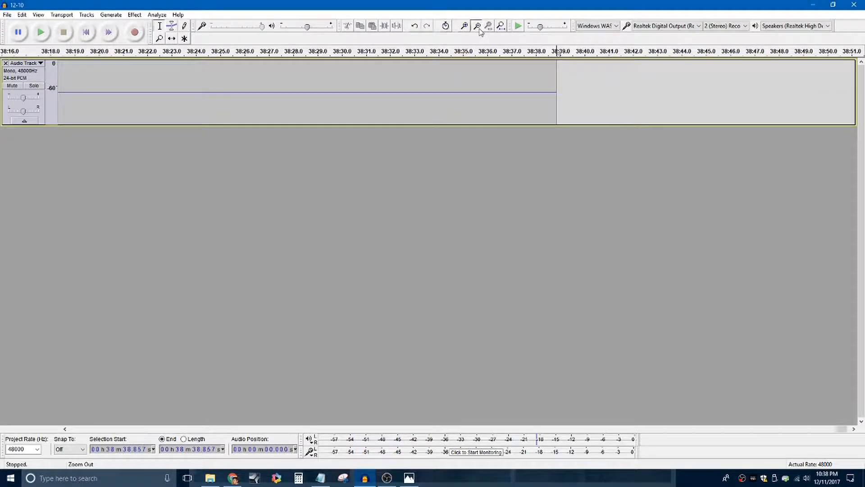
left_click(476, 26)
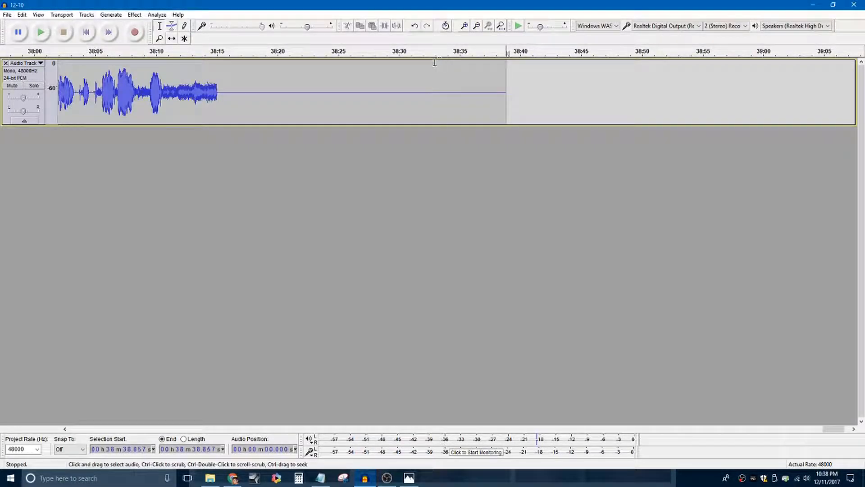
left_click(96, 51)
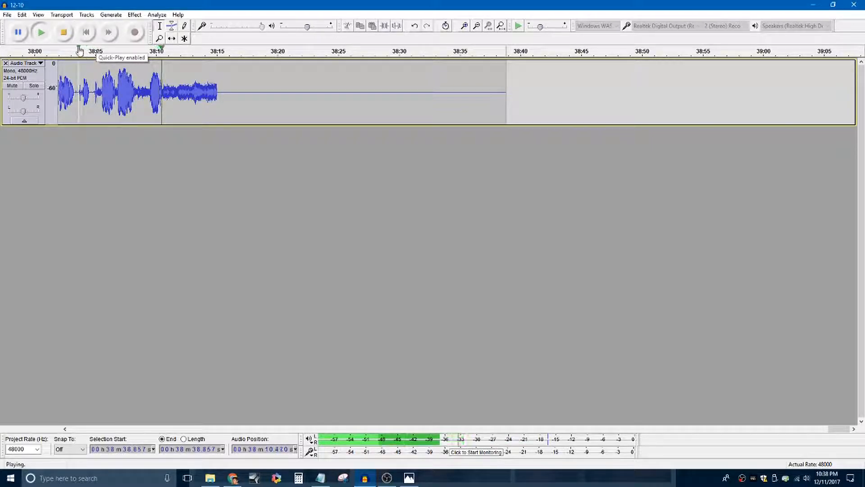
left_click(64, 32)
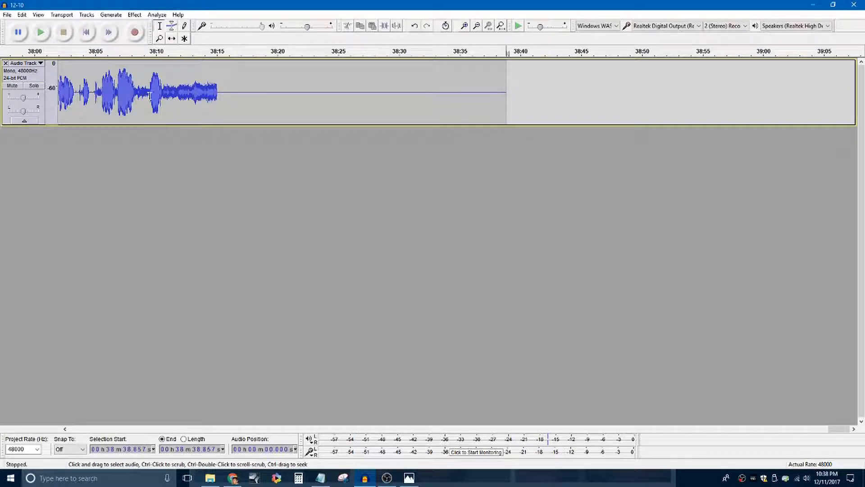
left_click_drag(162, 91, 527, 95)
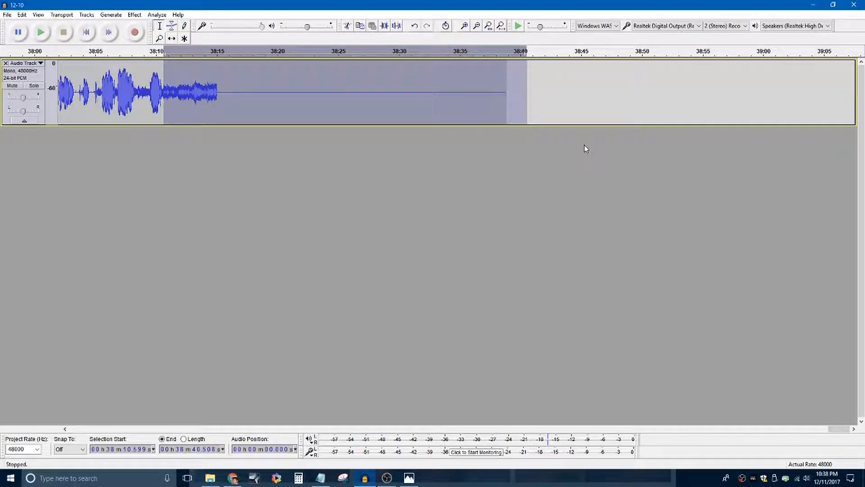
key("Delete")
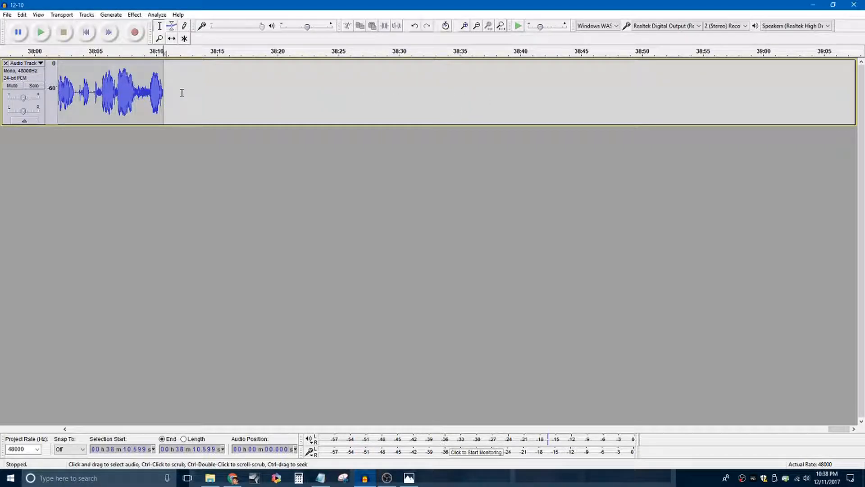
Step: Adjust the release time and apply the Compressor to the whole track with −14 dB threshold, −60 dB noise floor, 10:1 ratio and 0.10 s attack
left_click(501, 25)
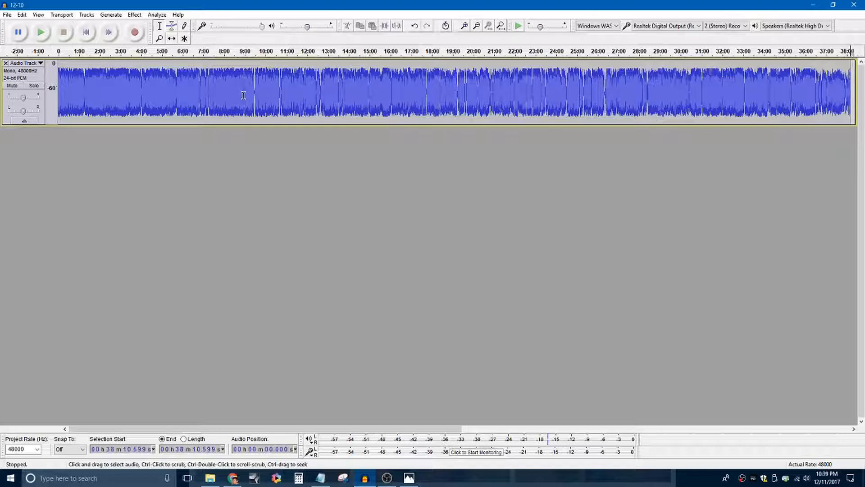
key("ctrl+a")
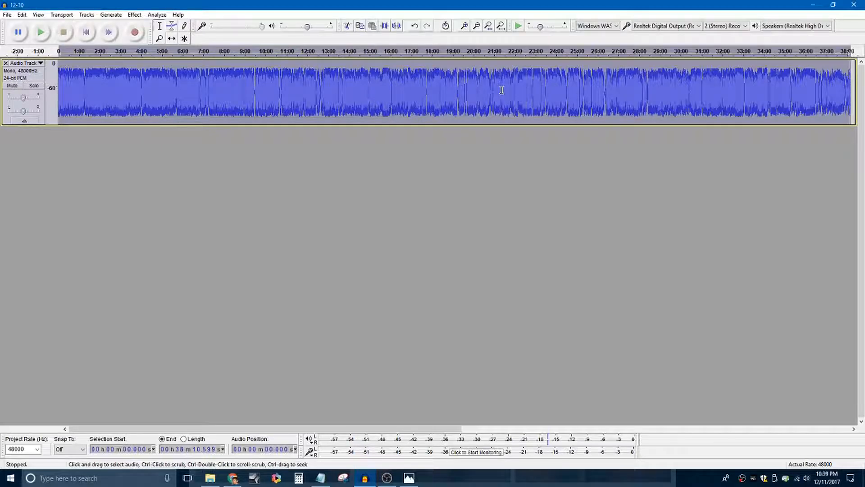
left_click(137, 15)
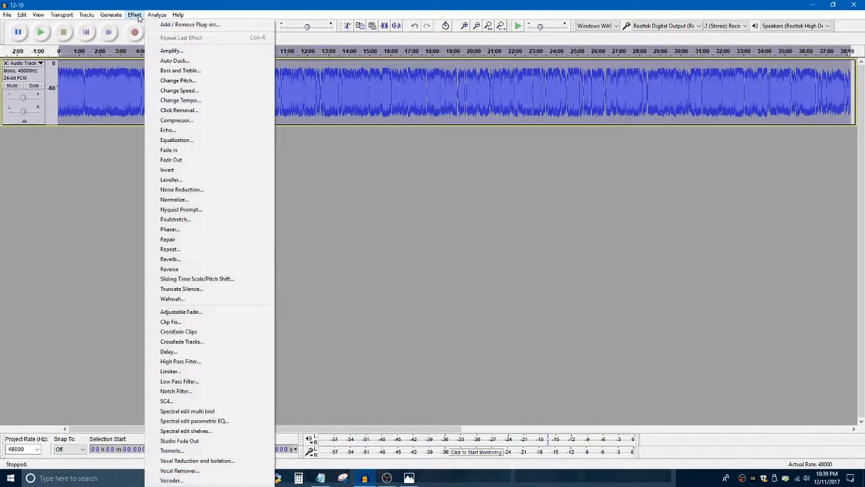
left_click(188, 121)
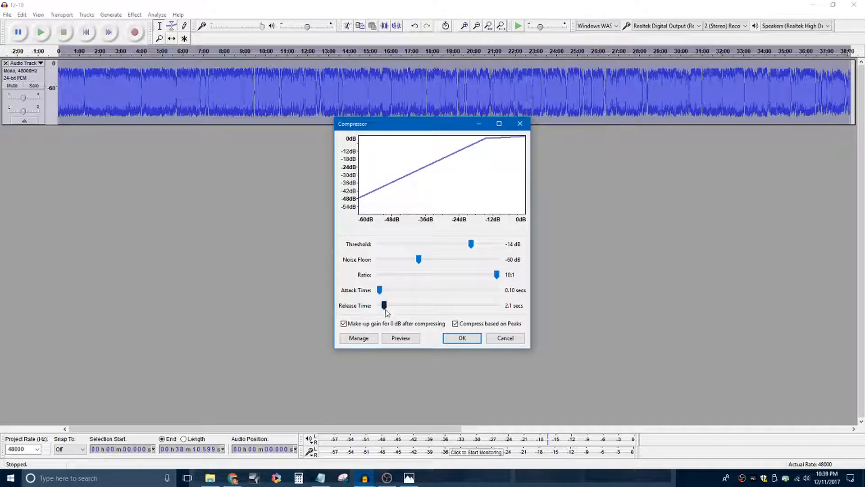
left_click_drag(383, 305, 382, 306)
left_click(462, 339)
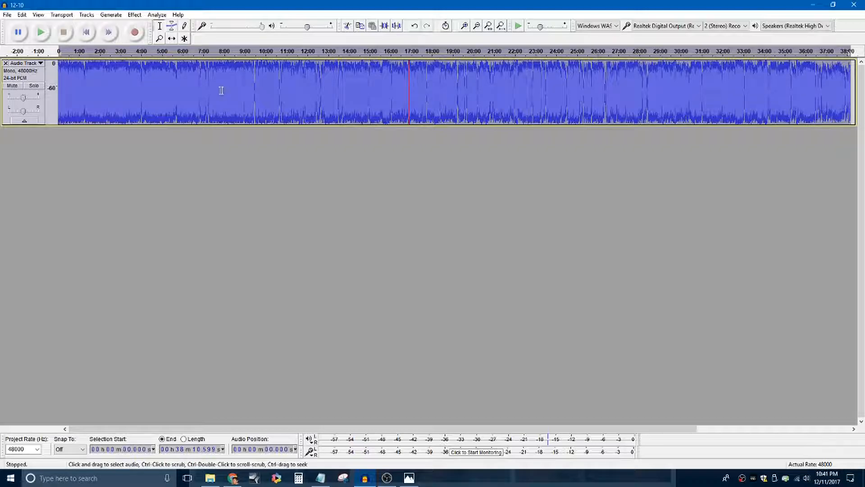
Step: Amplify the whole track to a new peak amplitude of −2 dB and deselect the track
left_click(134, 15)
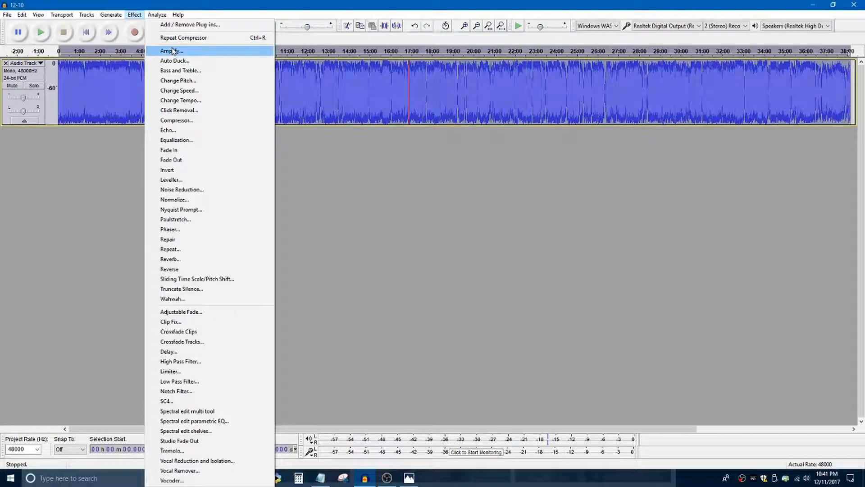
left_click(163, 49)
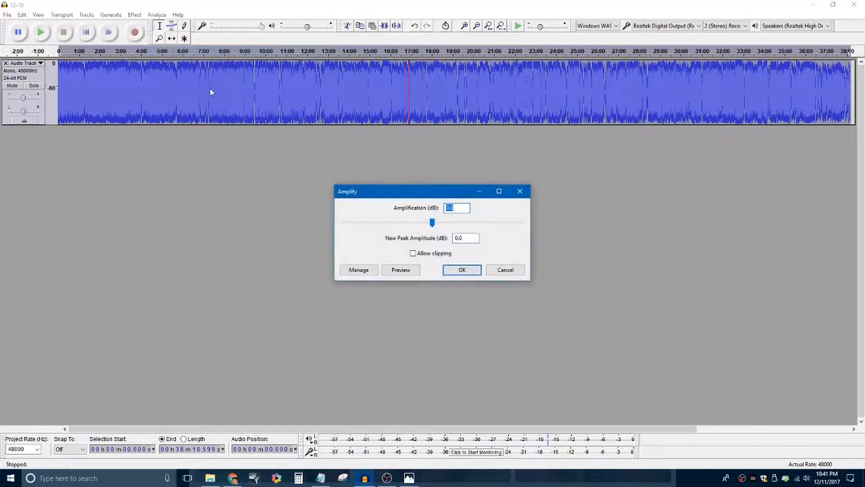
left_click(469, 238)
type("-2")
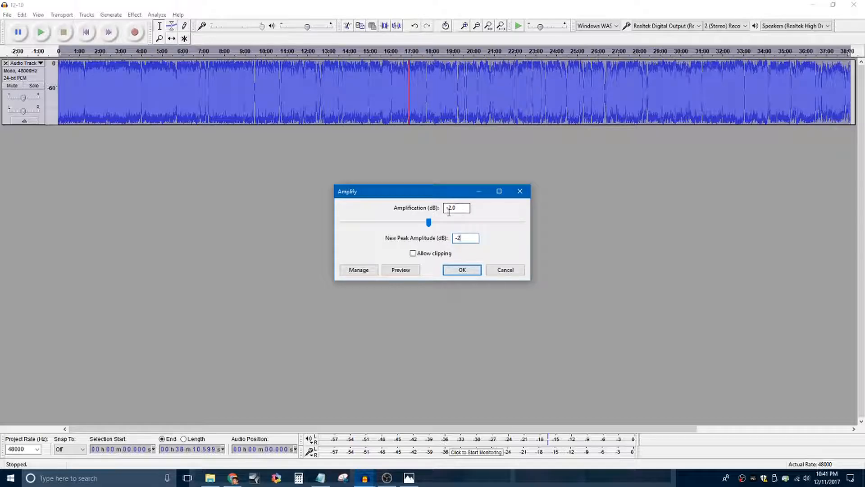
left_click(462, 270)
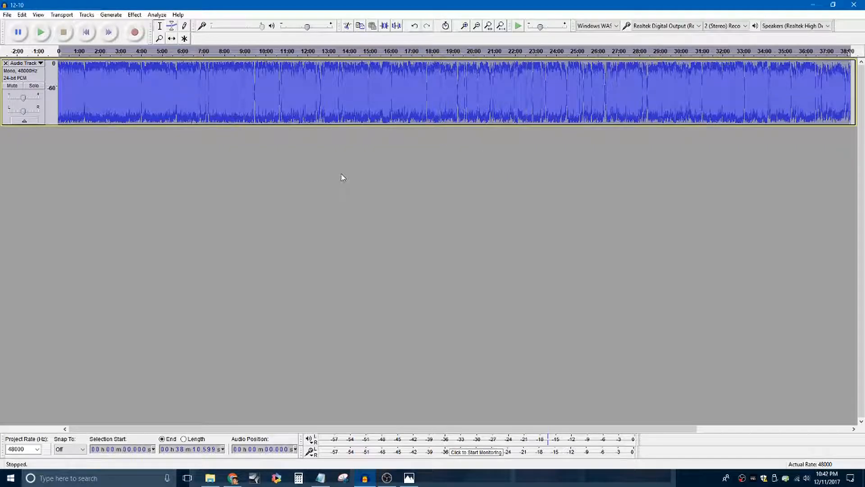
left_click(338, 191)
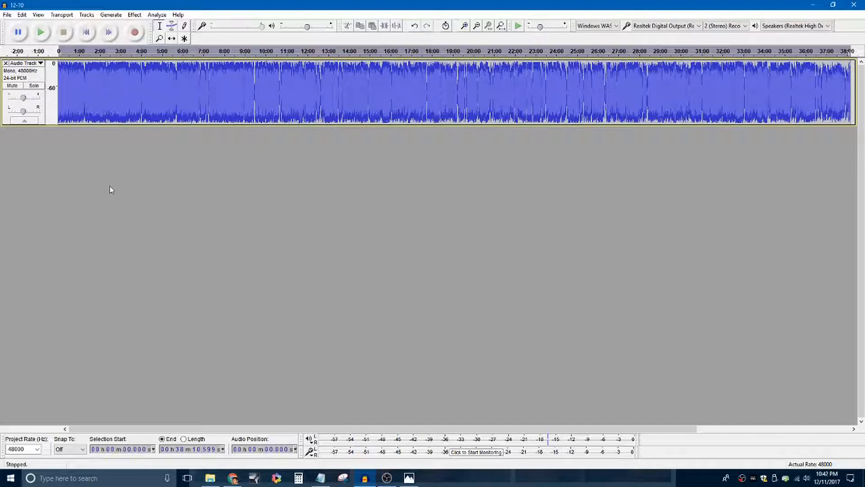
Step: Import Podcast Sample Intro.wav from the desktop's Sermon Audio folder into the project, reading the file directly from the original
left_click(7, 15)
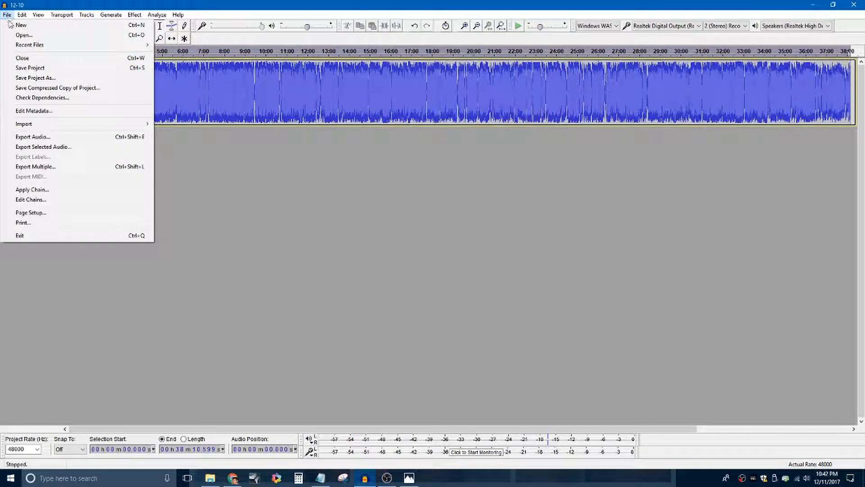
mouse_move(61, 129)
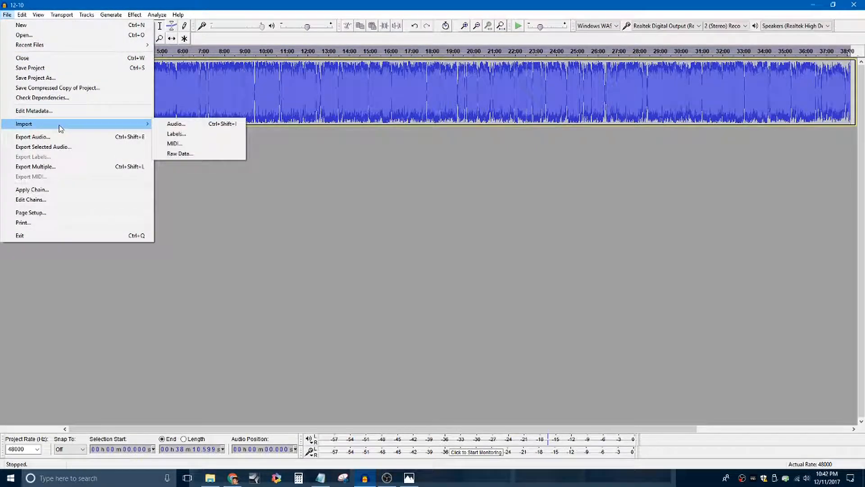
left_click(186, 125)
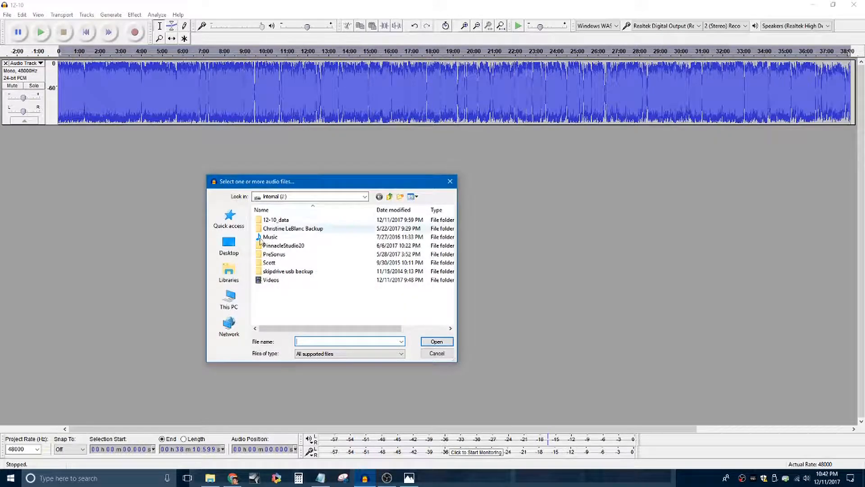
left_click(238, 255)
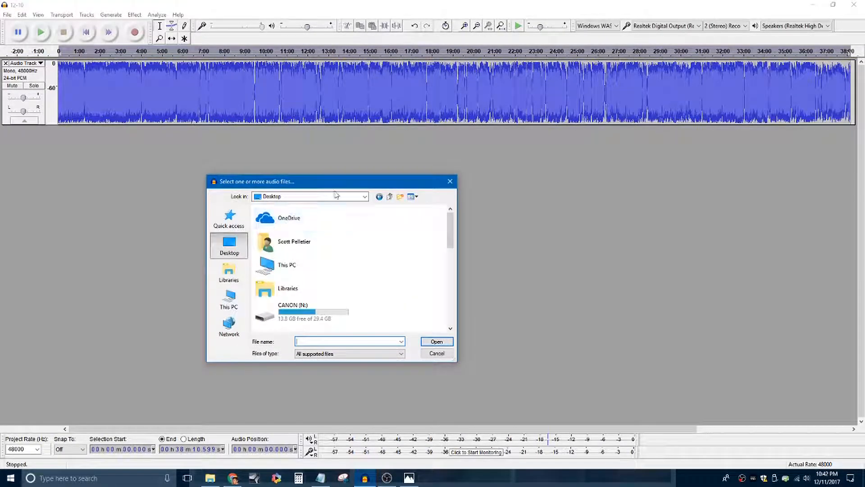
left_click_drag(436, 216, 435, 300)
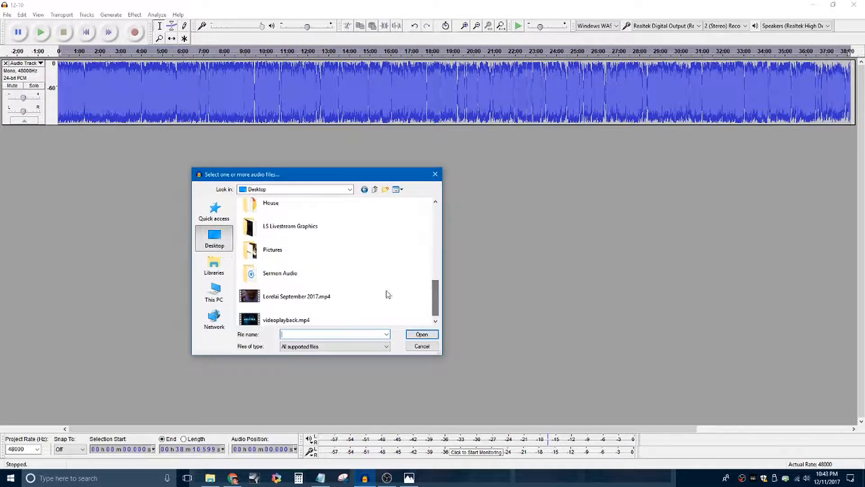
double_click(281, 278)
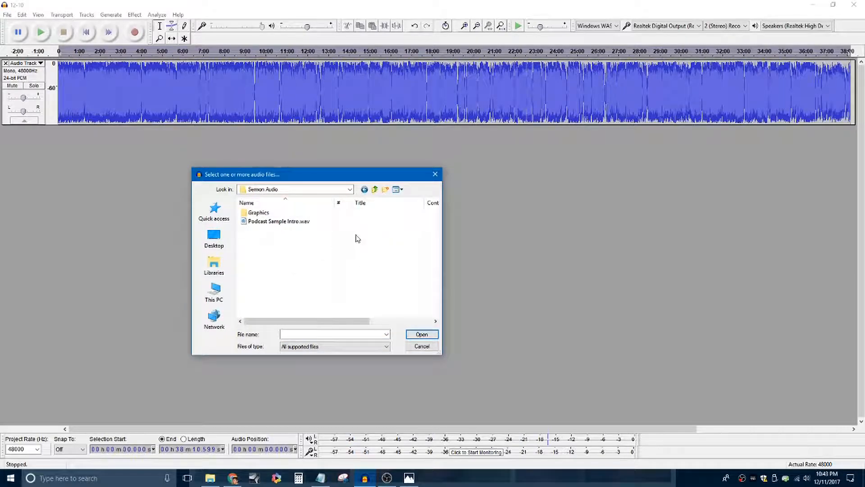
left_click(298, 223)
left_click(429, 335)
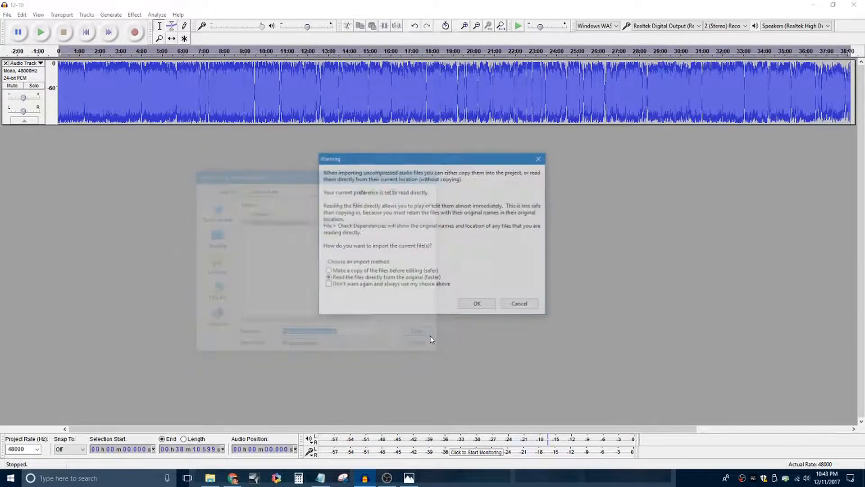
left_click(478, 305)
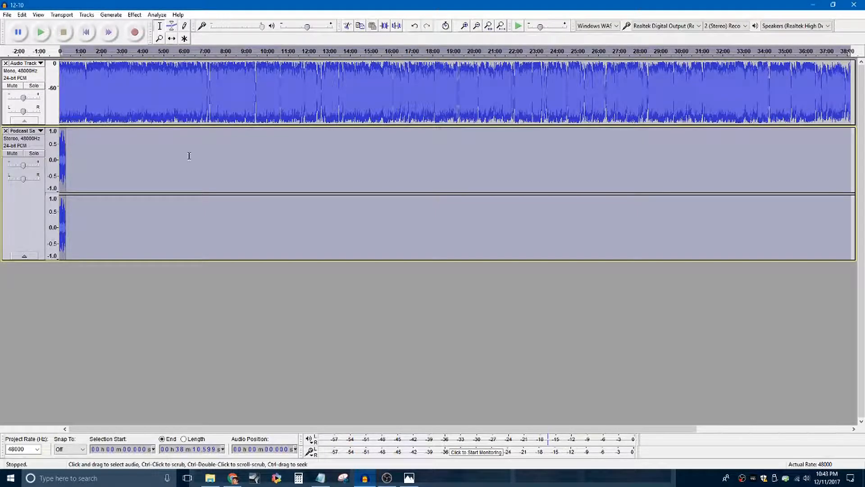
Step: Show the start of both tracks at close range and display the intro track as Waveform (dB)
left_click(463, 27)
left_click(463, 27)
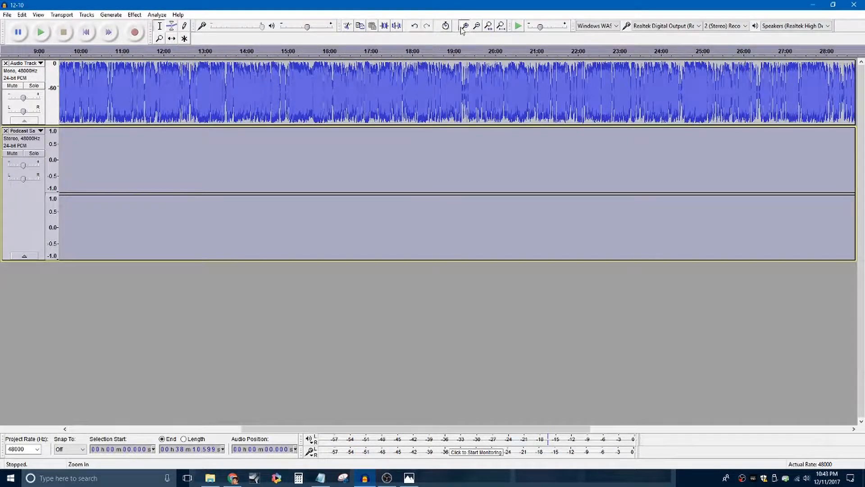
left_click(463, 27)
left_click(463, 27)
left_click(463, 27)
left_click(463, 27)
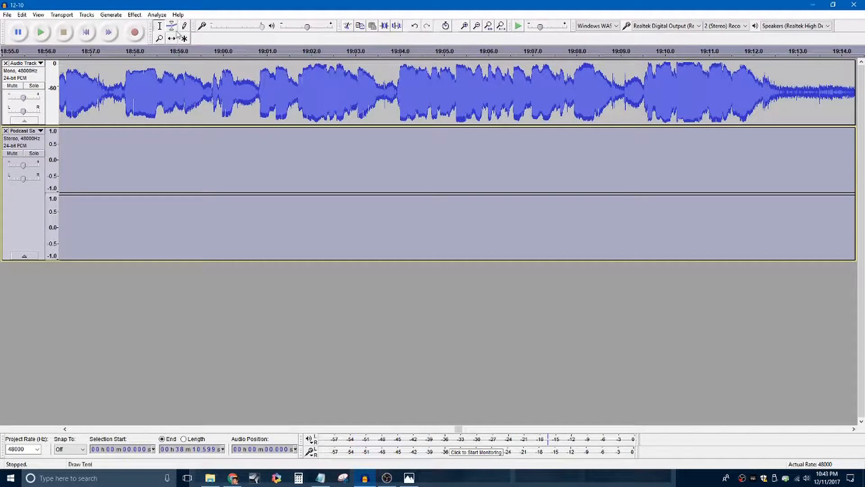
left_click(86, 32)
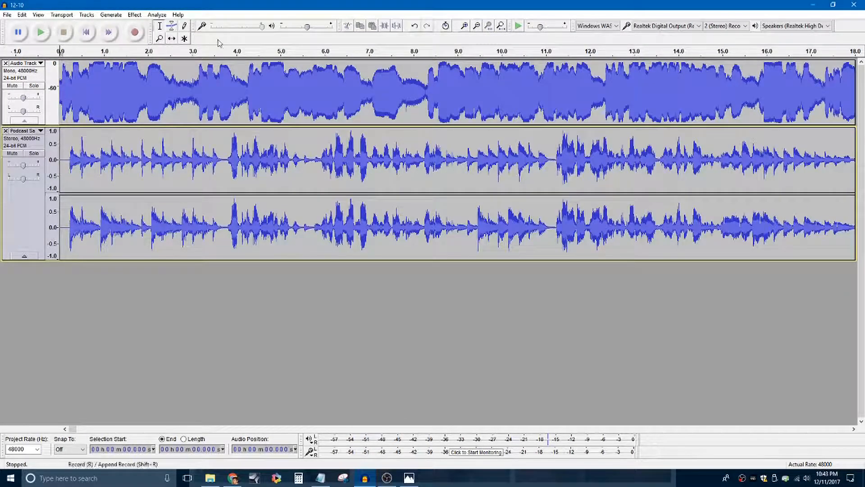
left_click(478, 28)
left_click(478, 28)
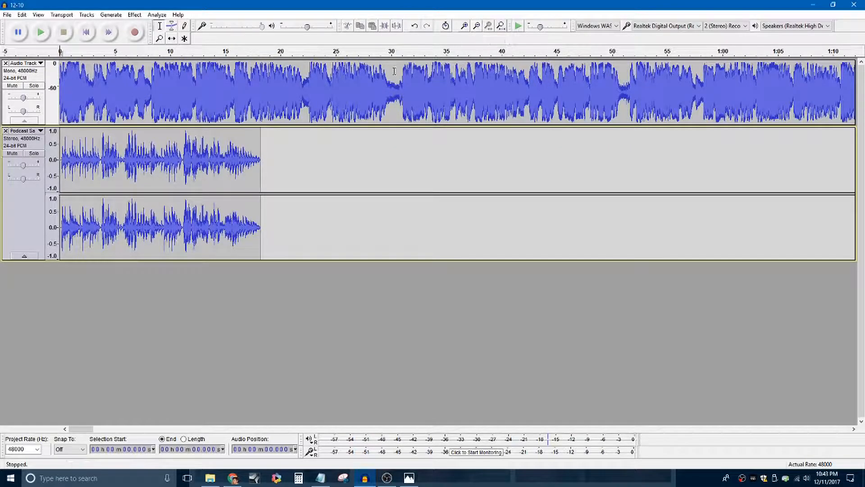
left_click(37, 131)
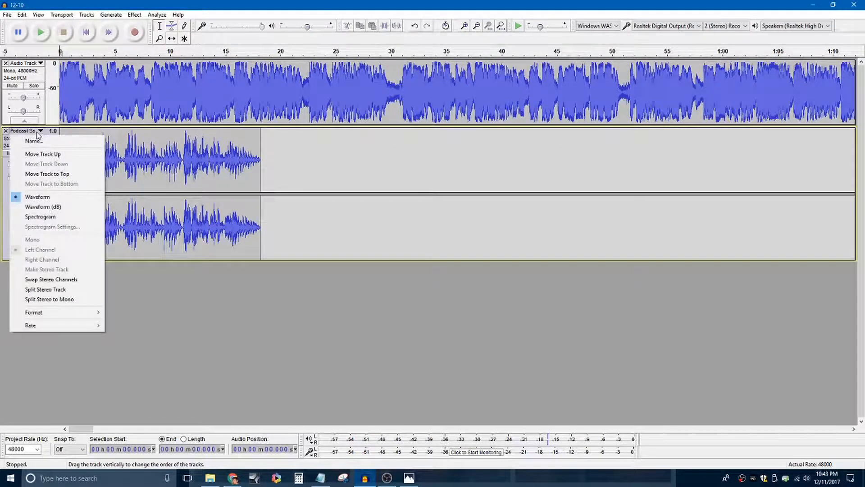
left_click(62, 202)
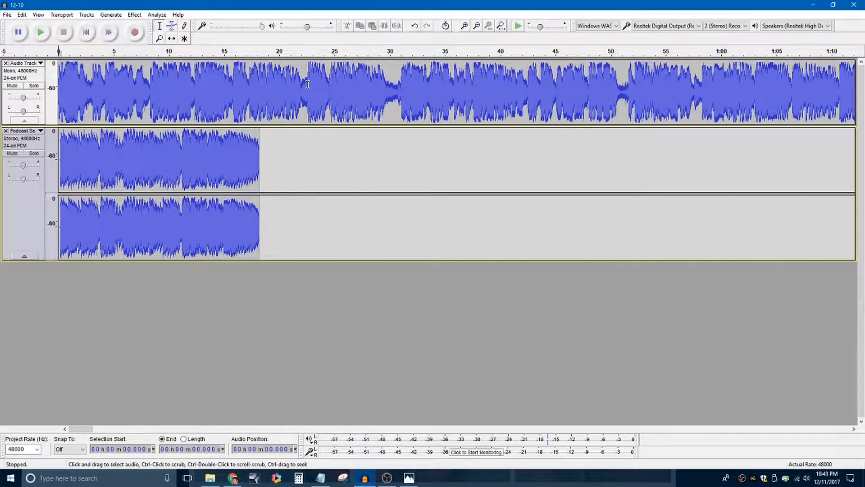
Step: Time-shift the main audio track to start at about 17 s, slightly overlapping the end of the intro
left_click(172, 40)
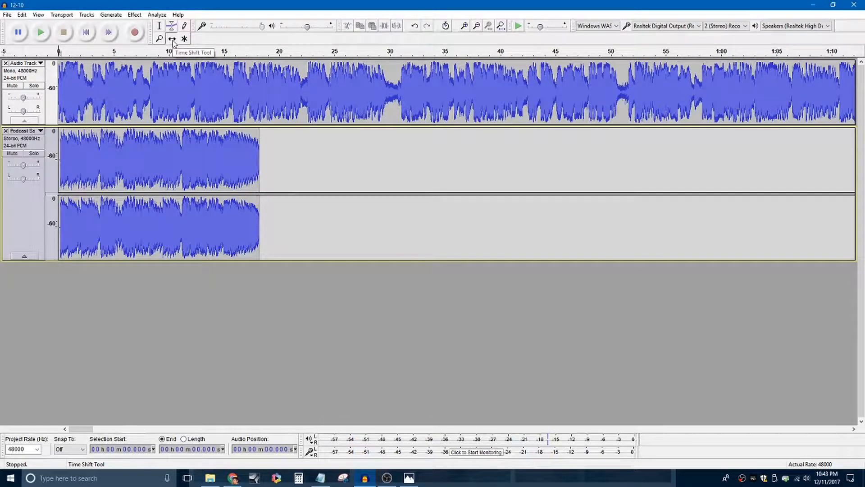
left_click_drag(79, 89, 269, 96)
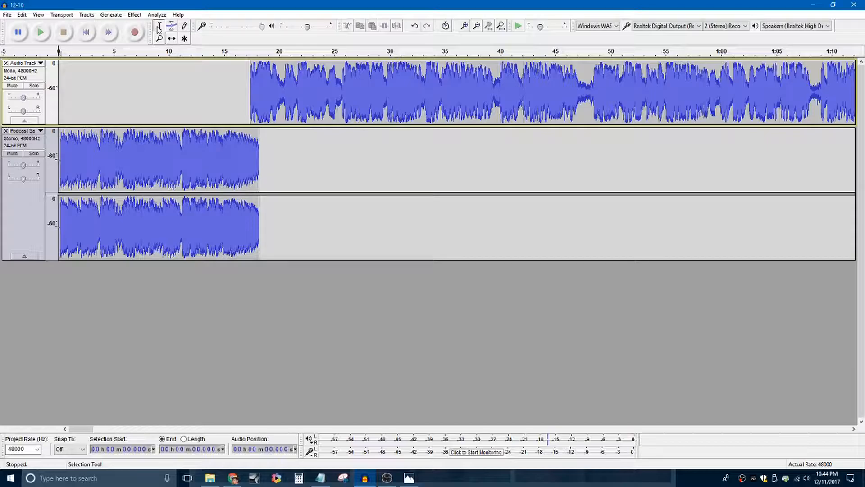
Step: Select the whole intro clip and amplify it to a new peak amplitude of −2 dB
left_click(173, 160)
double_click(168, 161)
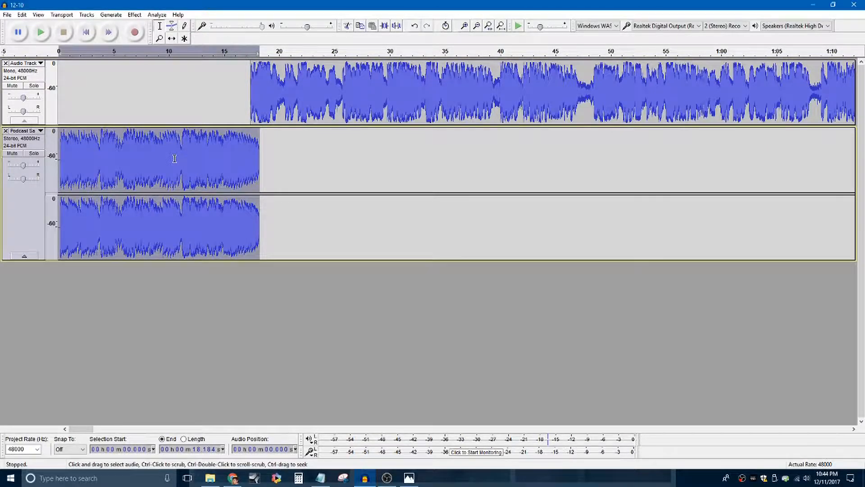
left_click(134, 15)
left_click(171, 51)
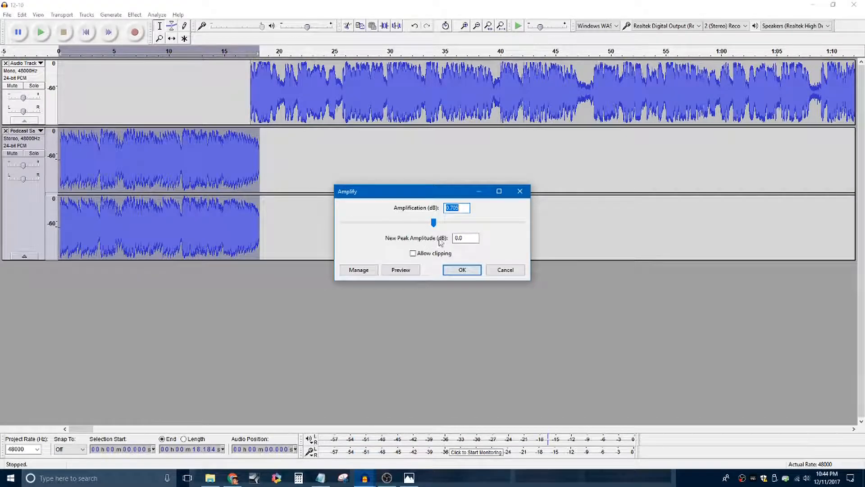
left_click_drag(473, 237, 333, 237)
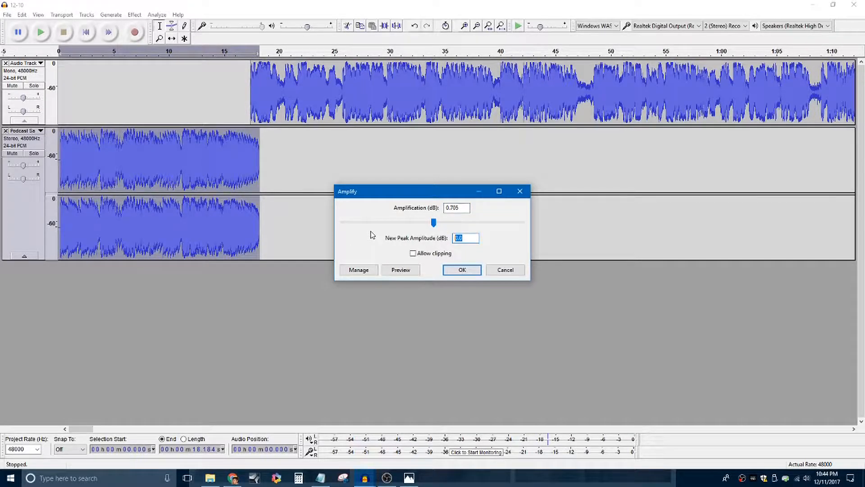
type("-25")
key("BackSpace")
left_click(463, 270)
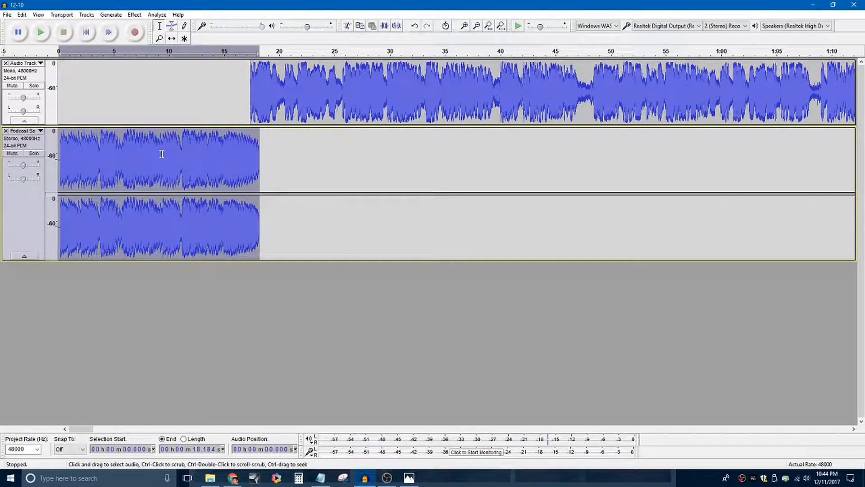
Step: Play the transition between the intro and the main track from about 14 s and stop playback
left_click(225, 79)
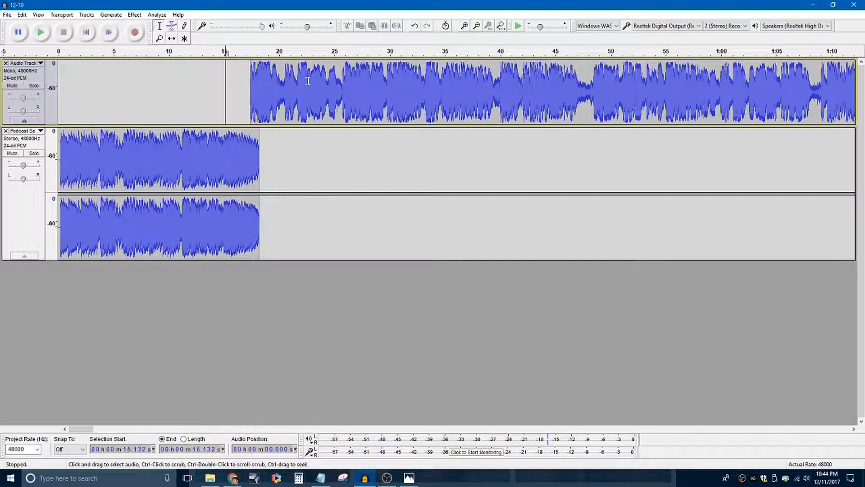
left_click(214, 49)
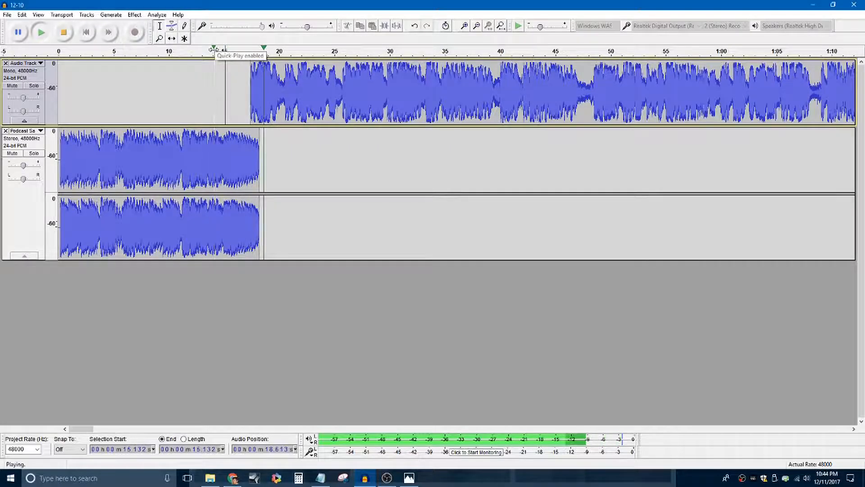
left_click(64, 35)
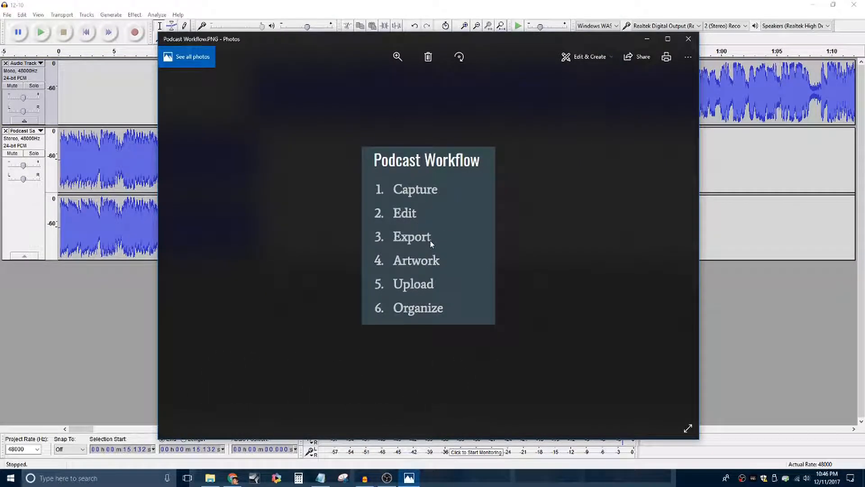
Step: Minimize the Podcast Workflow image and open the export settings for the whole project's audio
left_click(648, 38)
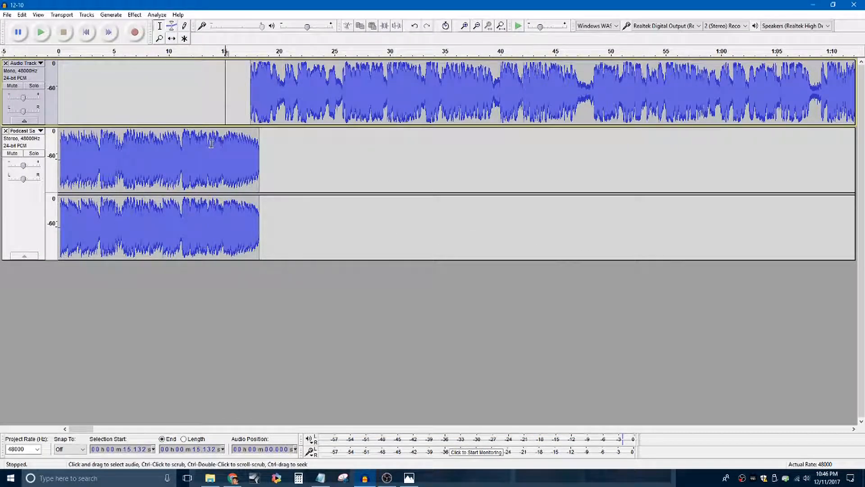
left_click(8, 15)
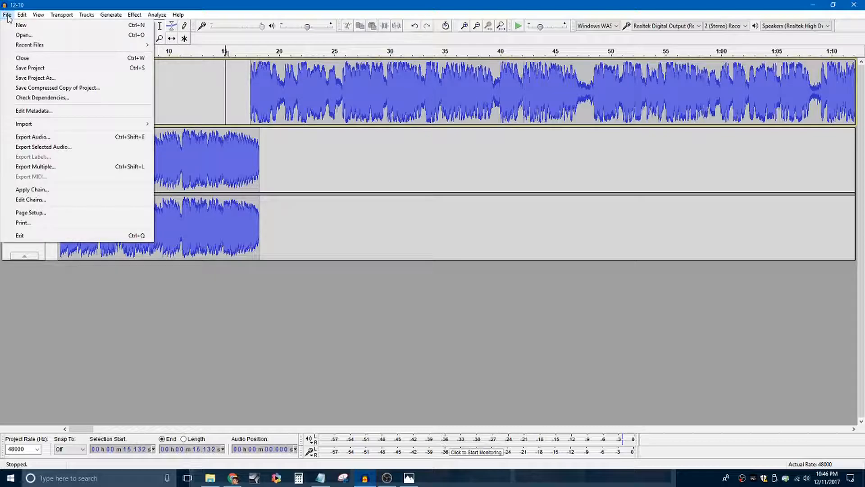
left_click(53, 139)
left_click_drag(340, 173, 471, 118)
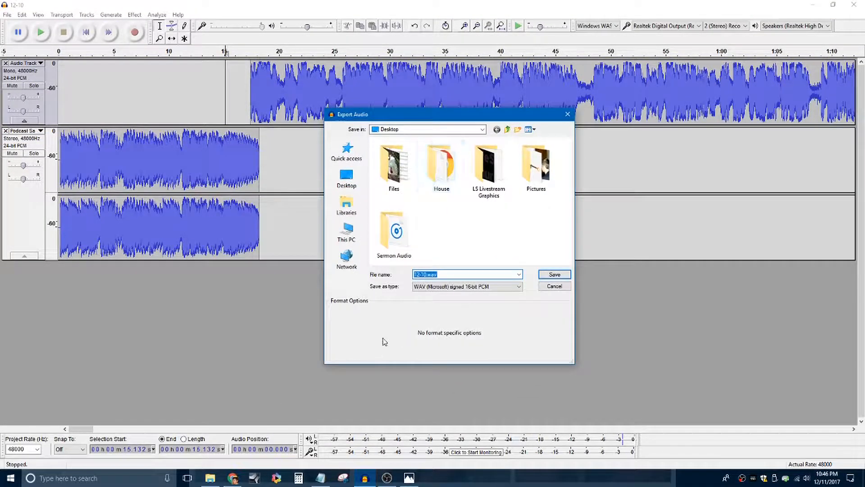
Step: Switch to filename.txt in Notepad and examine the file naming pattern and the example with date, series and sermon title
left_click(320, 478)
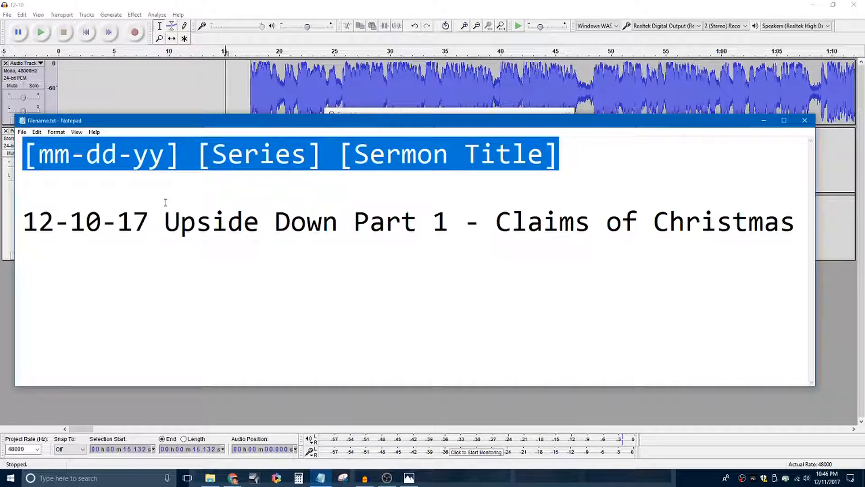
left_click(248, 188)
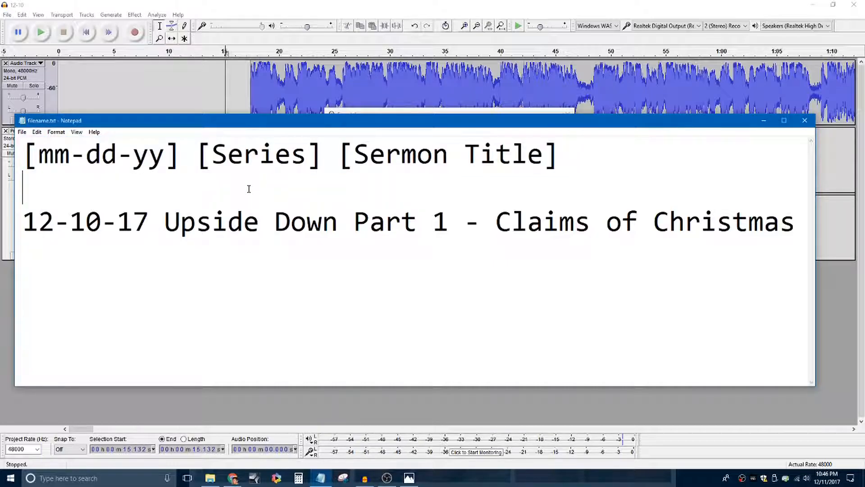
left_click_drag(23, 154, 321, 158)
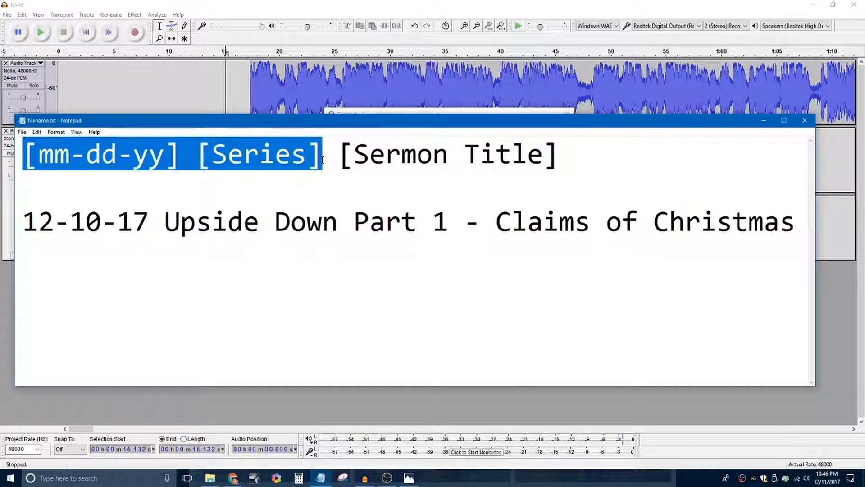
left_click_drag(323, 159, 562, 160)
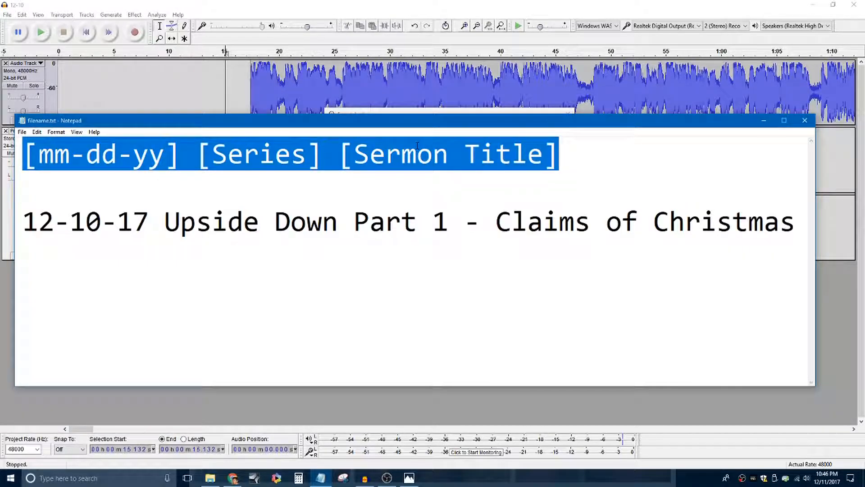
left_click(366, 224)
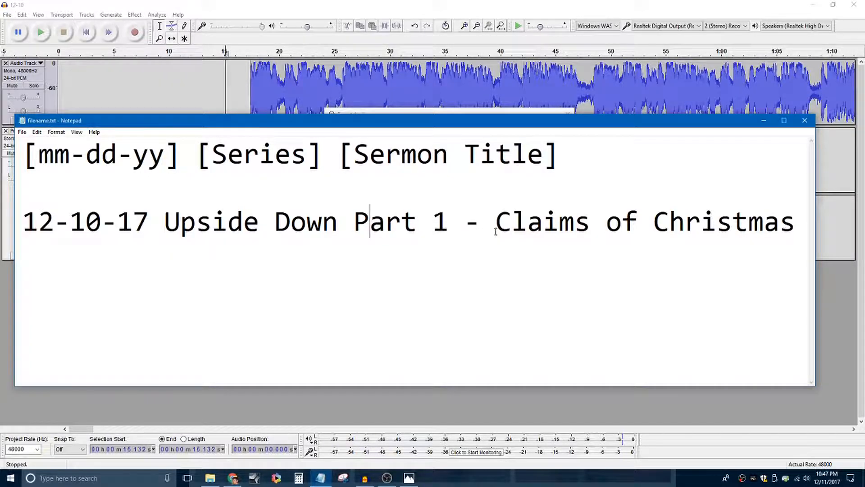
left_click_drag(496, 223, 758, 241)
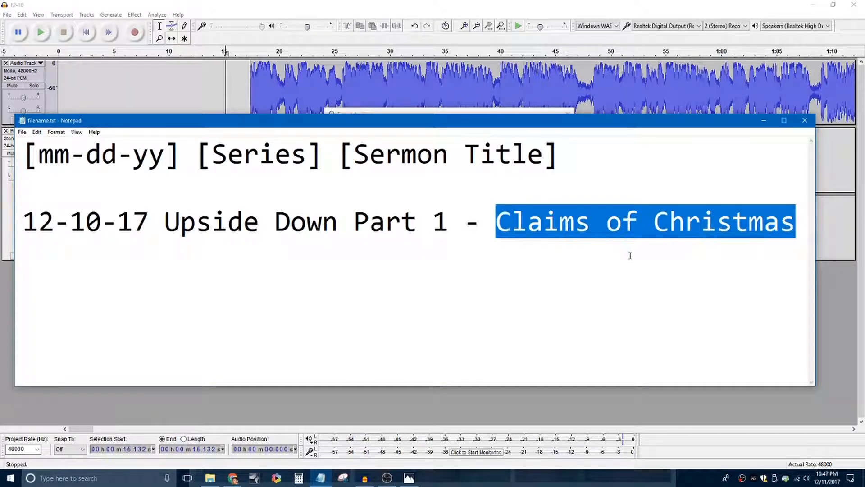
Step: Set the export to the Sermon Audio folder on the Desktop with the file name "12-10-17 Upside Down P1 Claims of Christmas"
left_click_drag(460, 127, 385, 69)
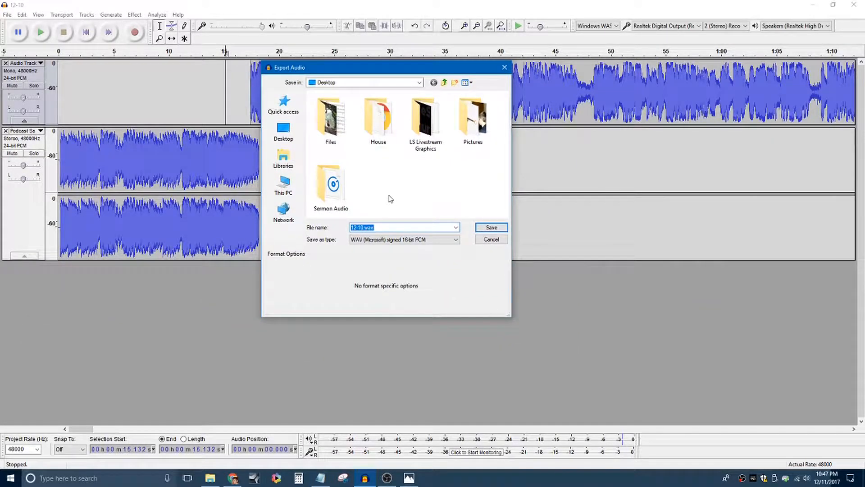
double_click(345, 193)
left_click_drag(396, 227, 323, 239)
type("12")
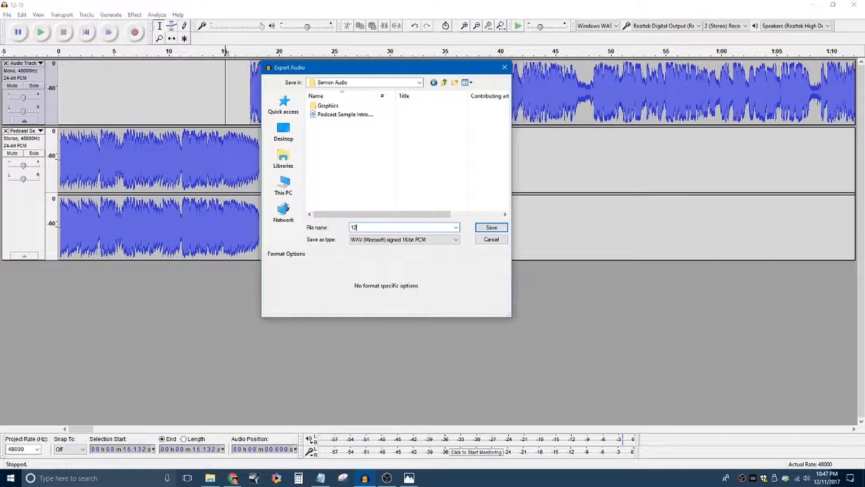
type("-10-17 Upside Down P1")
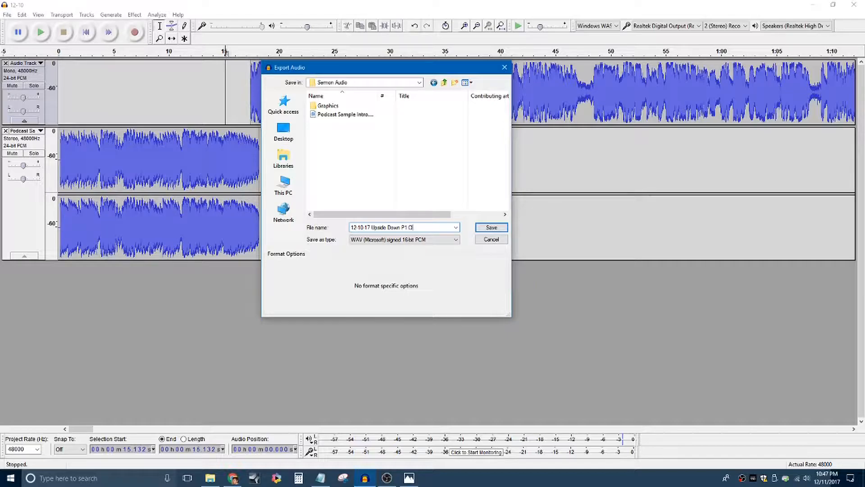
type("Claims of Christmas")
Step: Choose MP3 Files as the export format, save, and accept mixing the tracks down to two stereo channels
left_click(393, 240)
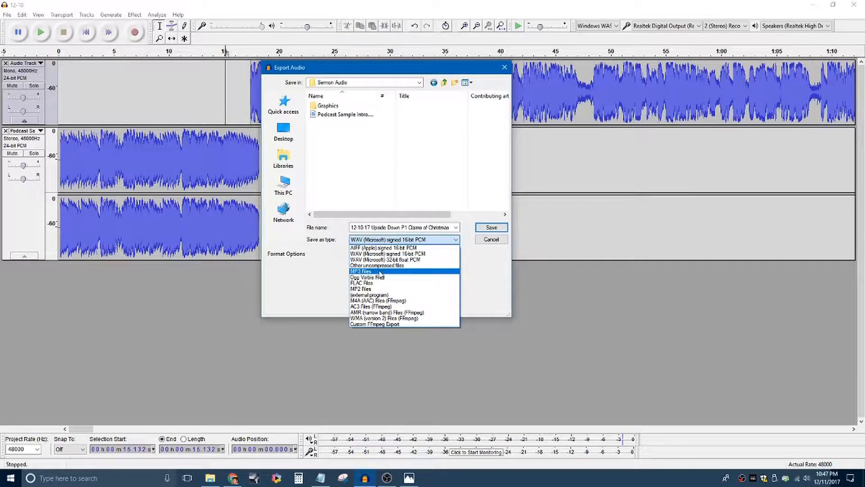
left_click(380, 271)
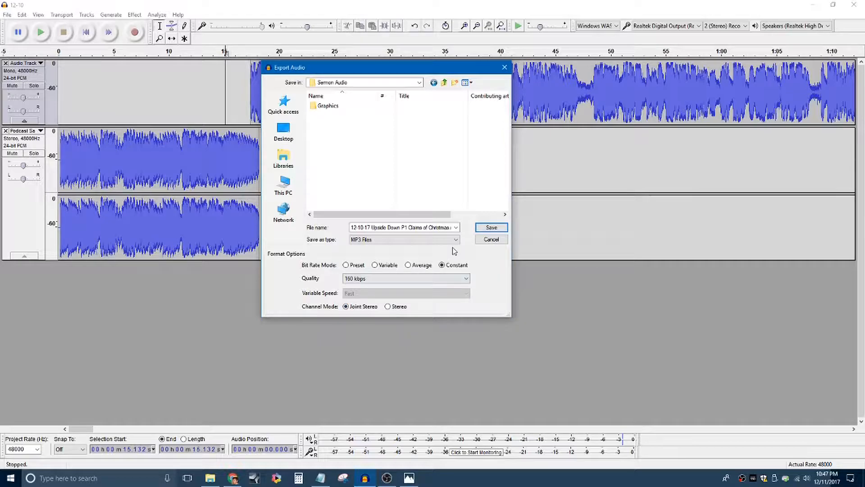
left_click(494, 228)
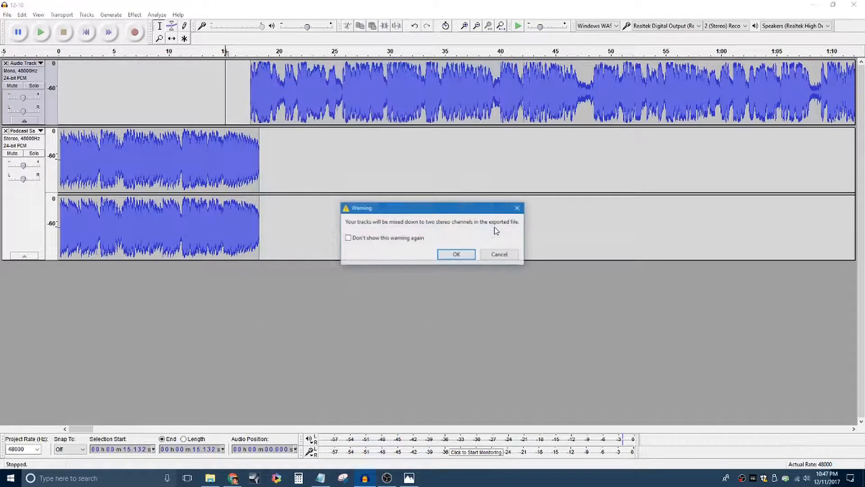
left_click(455, 255)
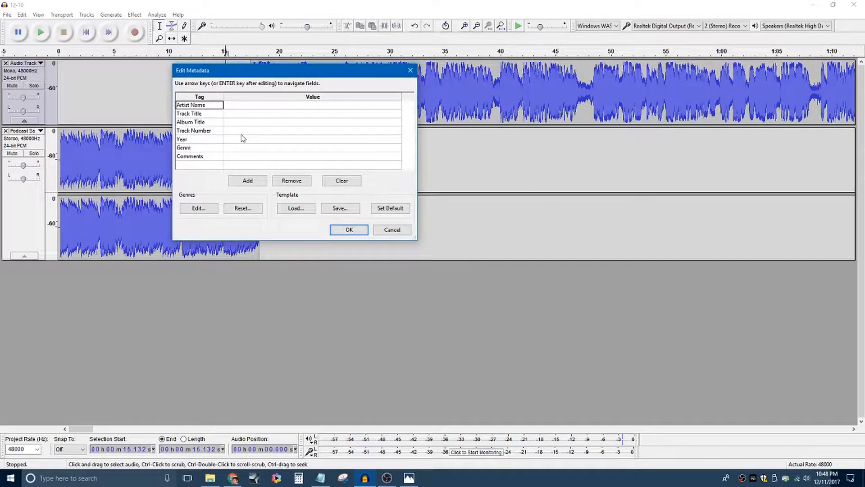
Step: Fill in the metadata with year 2017 and artist name LifeSource Church, and run the export
left_click_drag(261, 68, 391, 203)
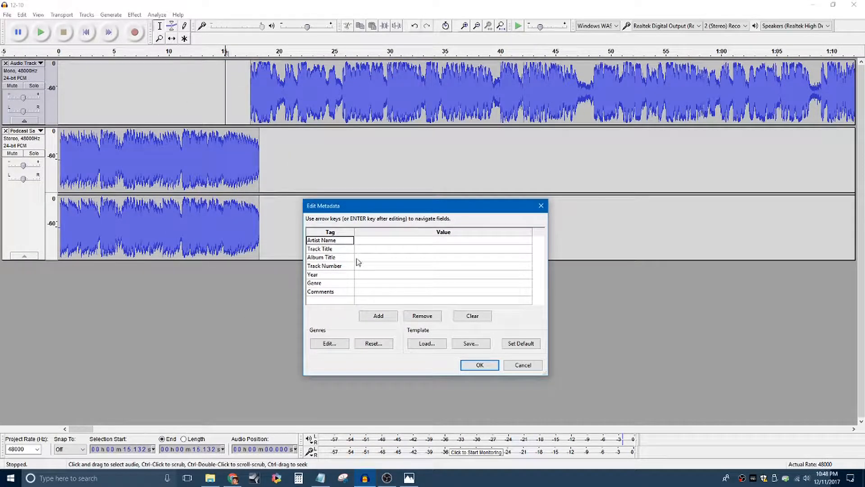
left_click(359, 275)
type("2017")
left_click(367, 242)
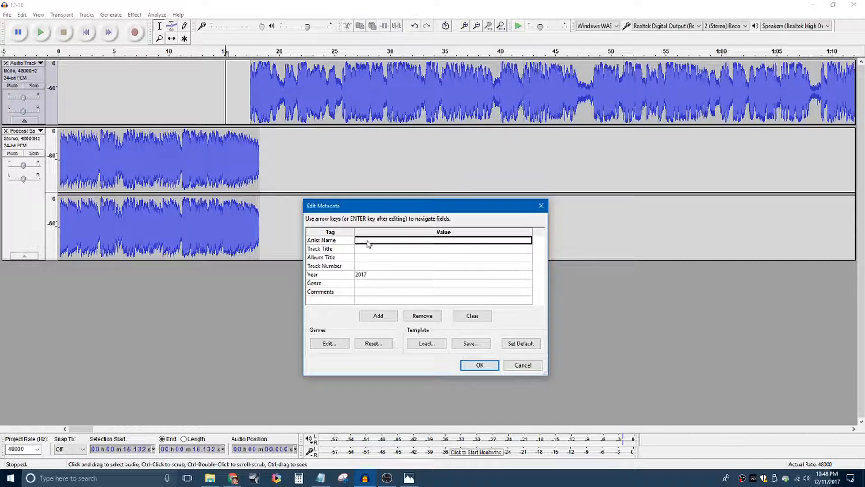
type("LifeSo")
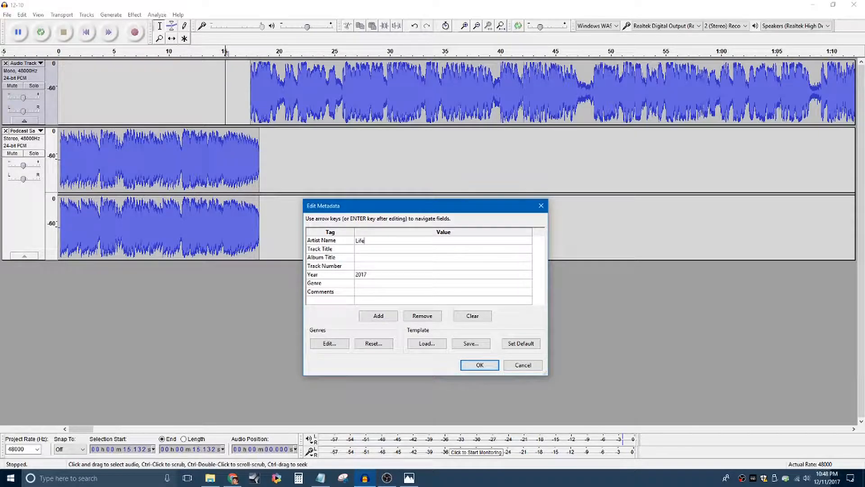
type("urce Church")
left_click(480, 365)
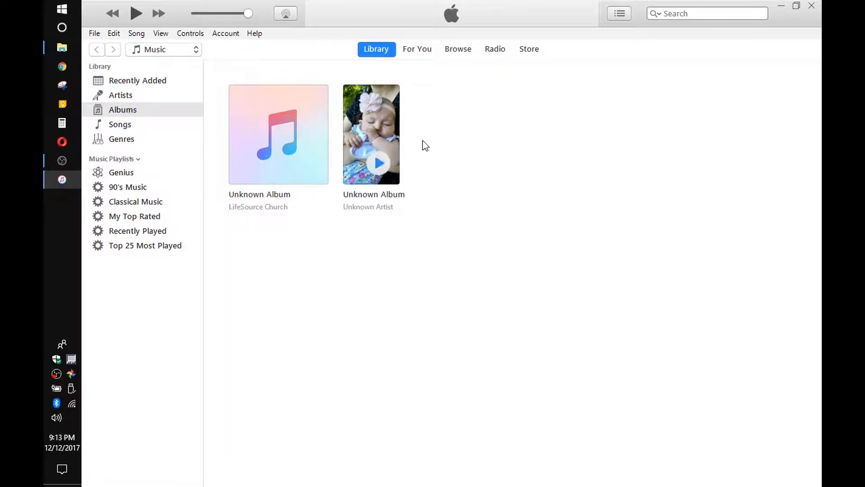
Step: In iTunes, add the file "12-10-17 Upside Down P1 Claims of Christmas" from the Sermon Audio folder to the library
key("alt")
key("Right")
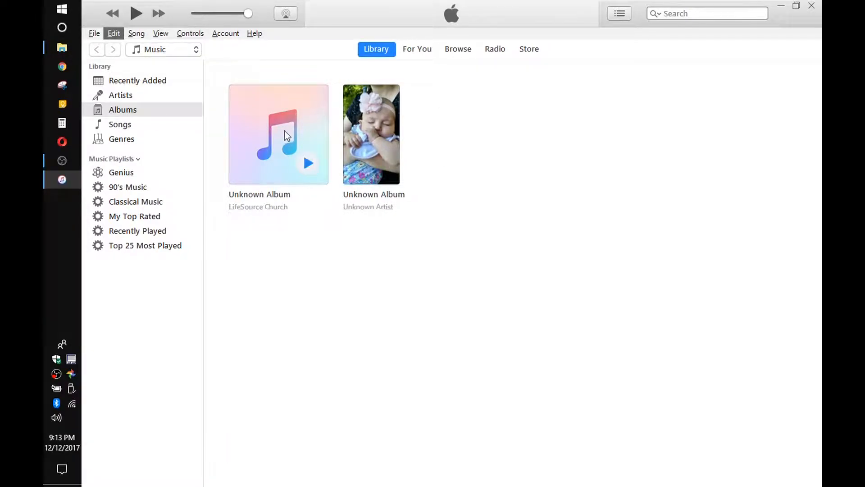
left_click(95, 34)
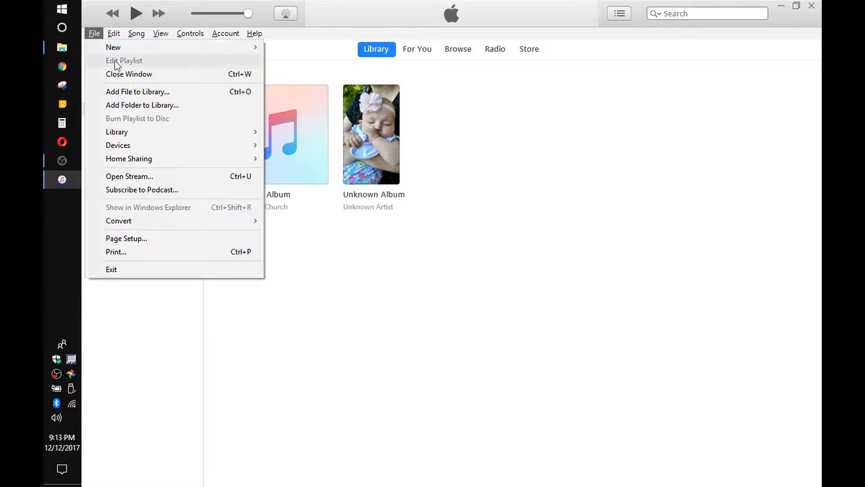
left_click(143, 92)
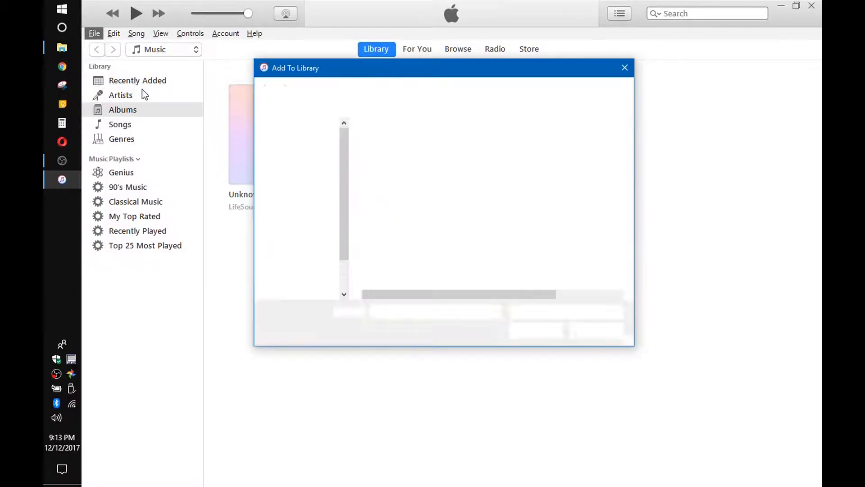
left_click_drag(447, 125, 571, 125)
left_click(484, 160)
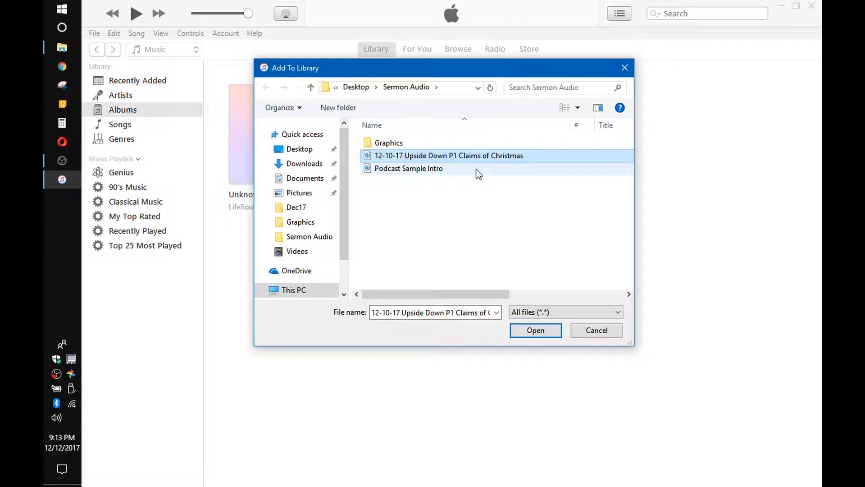
left_click(540, 334)
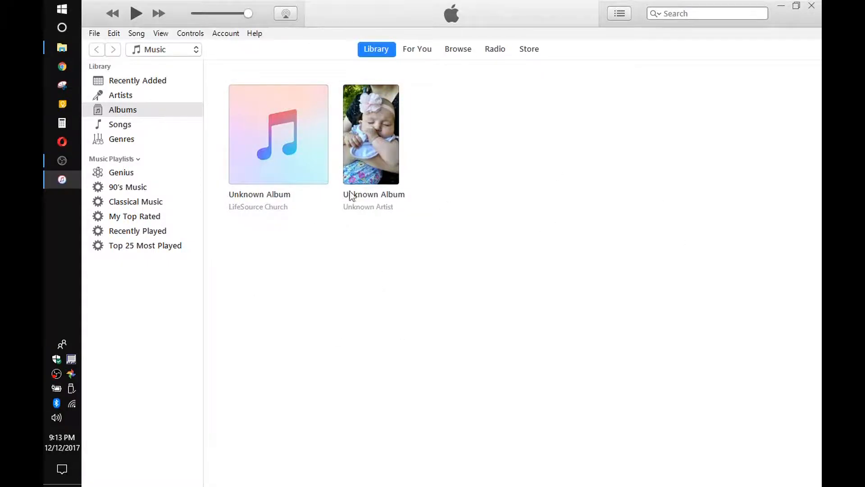
Step: Search the library for "chris" and open the song information of the 12-10-17 Upside Down P1 track
left_click(680, 17)
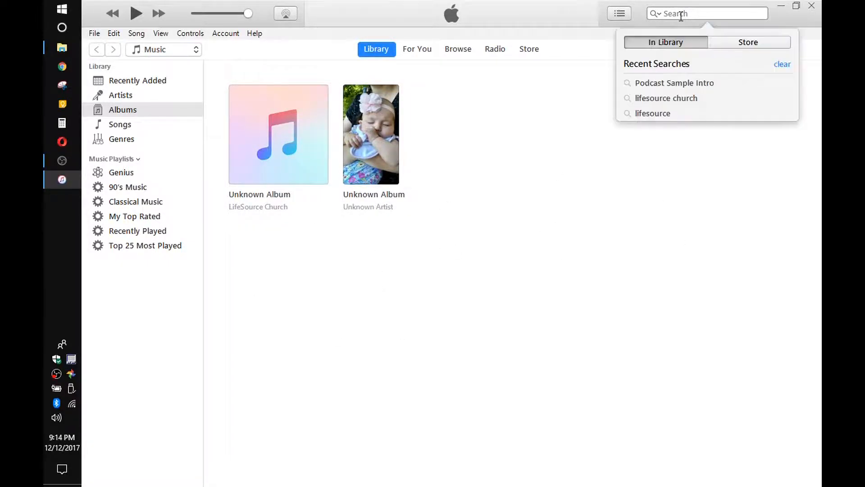
type("c")
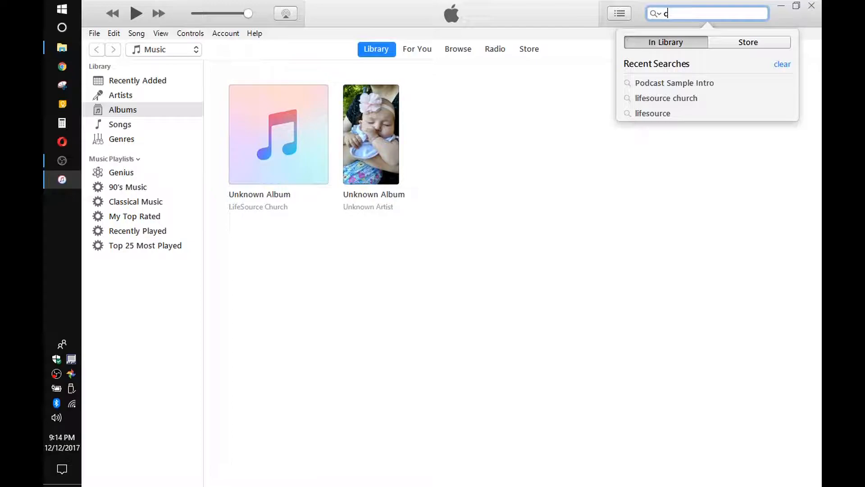
type("hris")
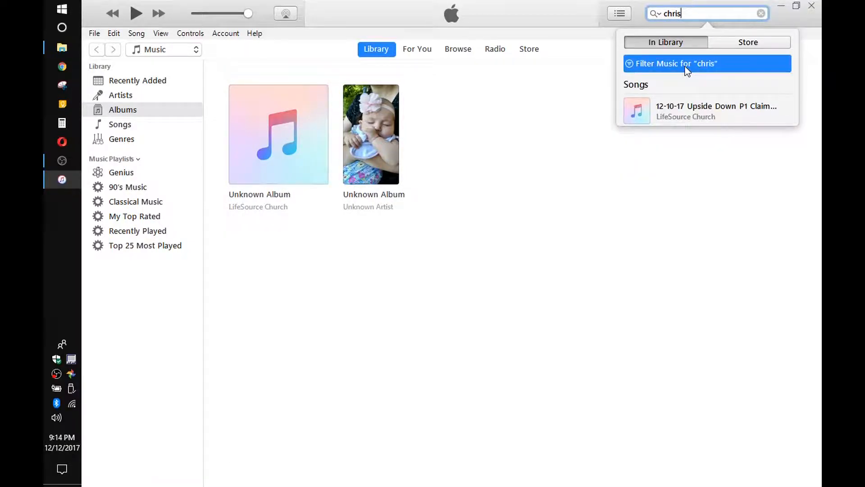
mouse_move(682, 114)
left_click(787, 114)
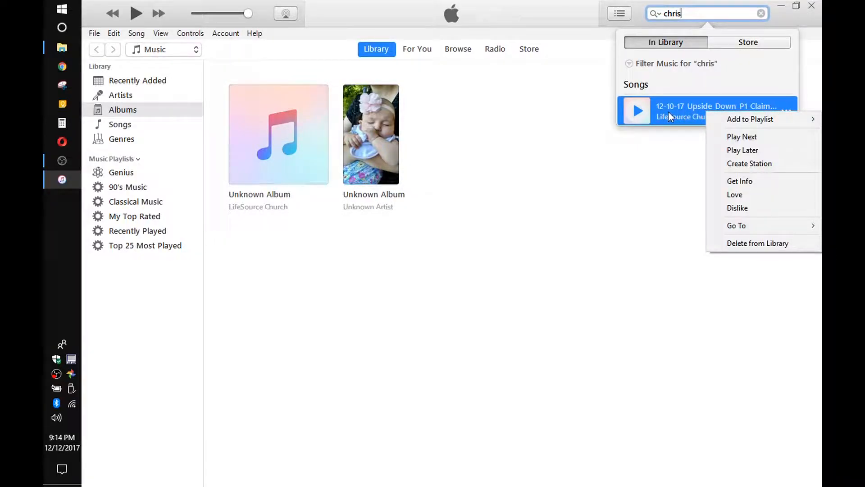
left_click(753, 181)
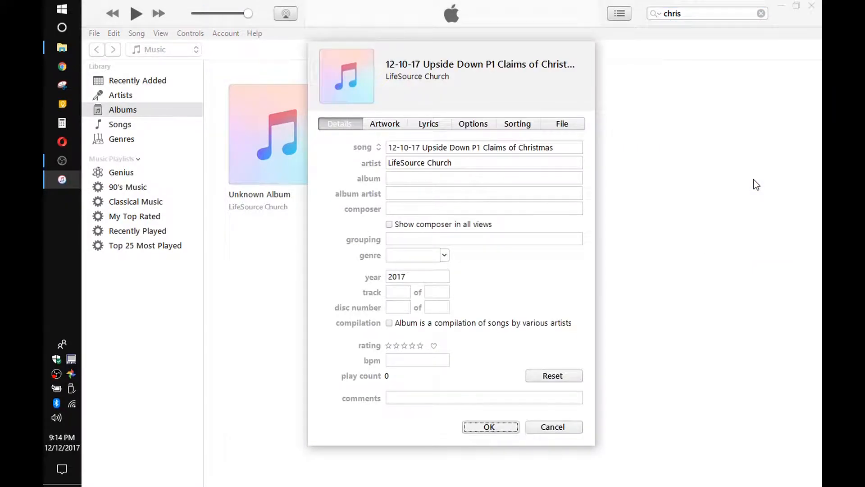
Step: Add the Upside_down_square image from the Graphics folder as the track's album artwork
left_click(380, 126)
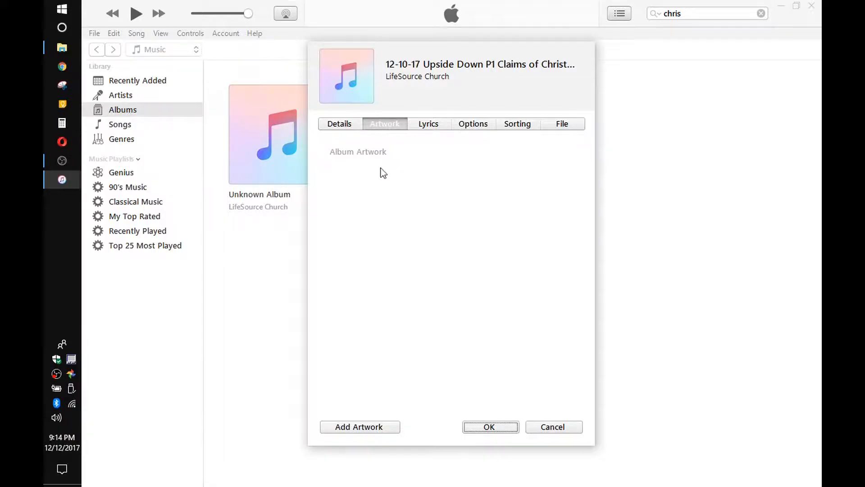
left_click(368, 426)
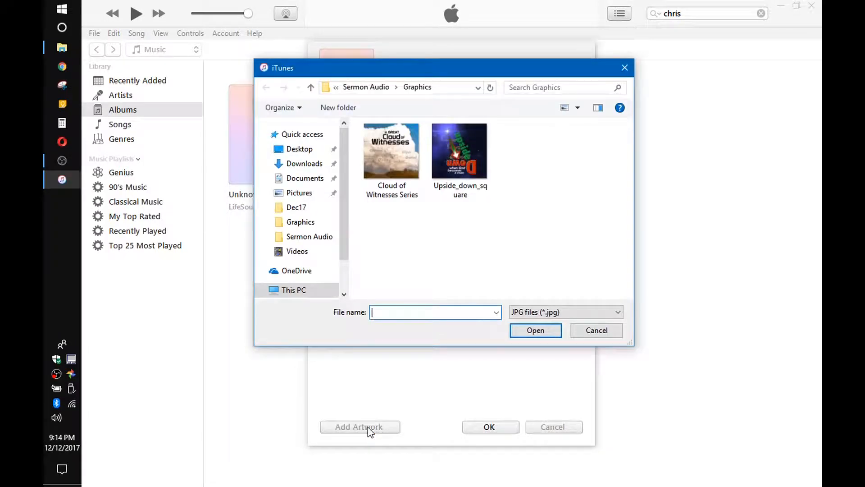
left_click(456, 137)
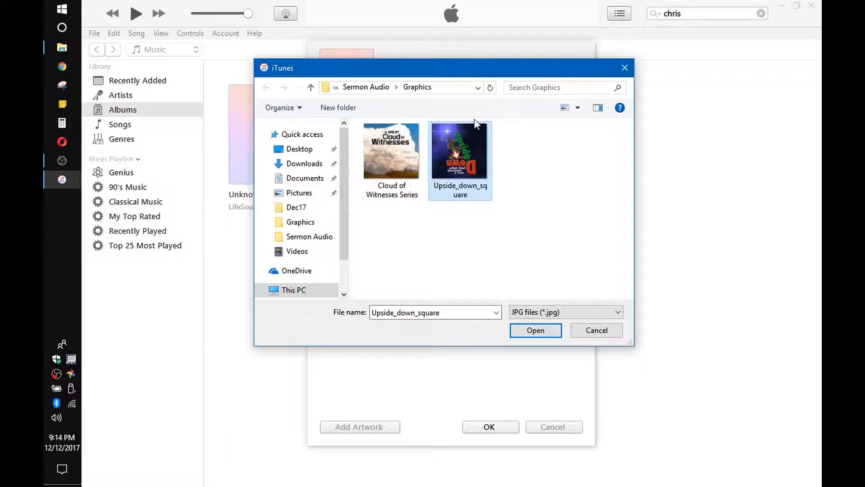
left_click_drag(462, 77, 445, 66)
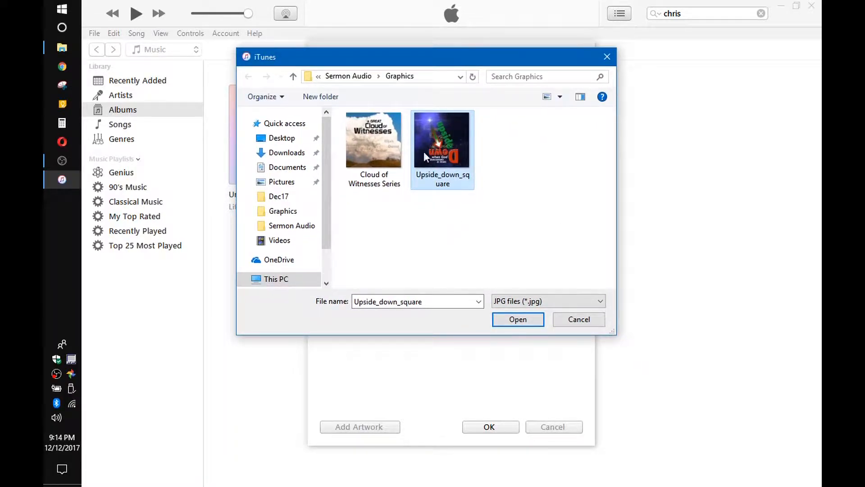
left_click(525, 322)
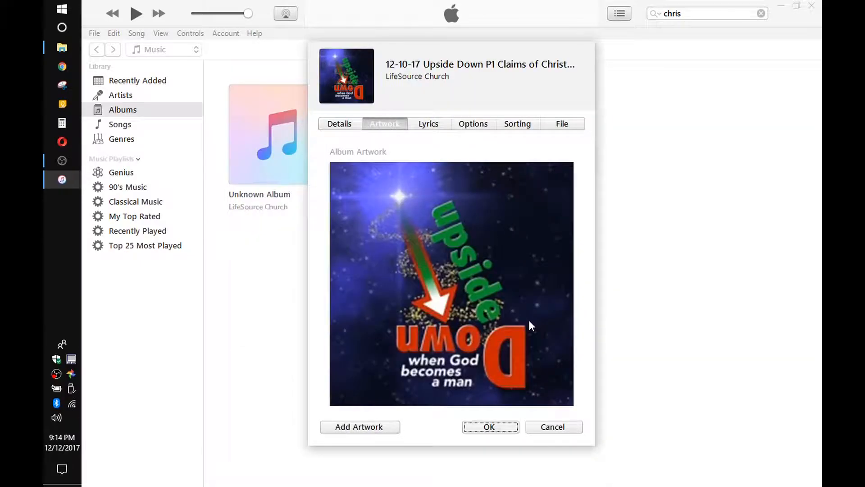
Step: Save the track's information with the new artwork and check its file in the Sermon Audio folder in File Explorer
left_click(338, 124)
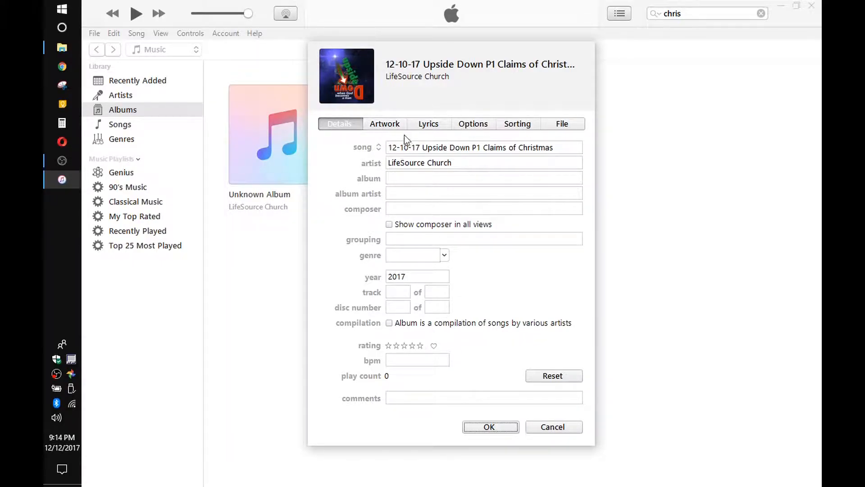
left_click(379, 123)
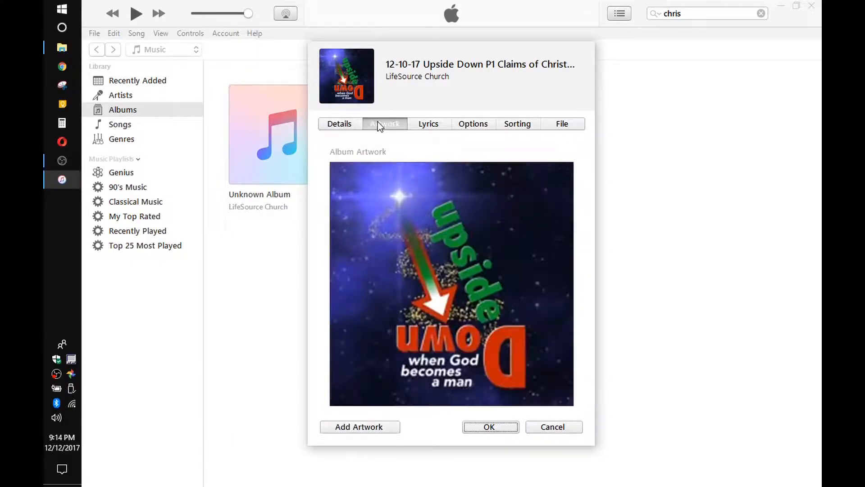
left_click(496, 427)
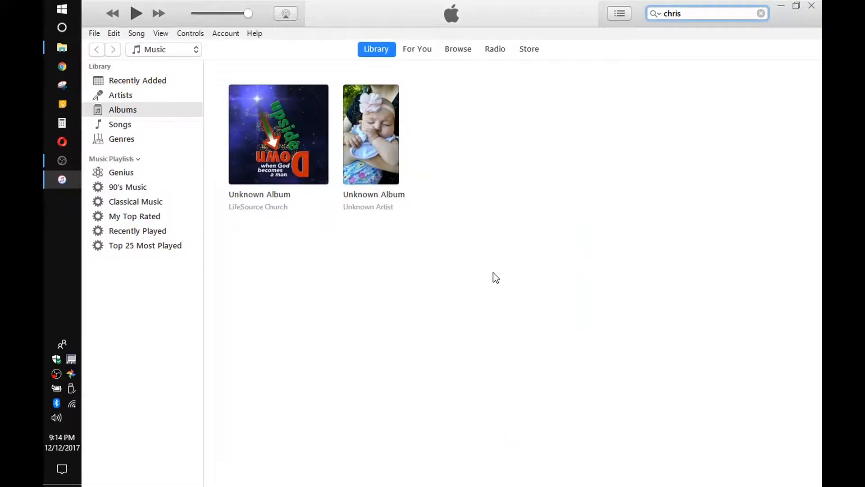
left_click(62, 48)
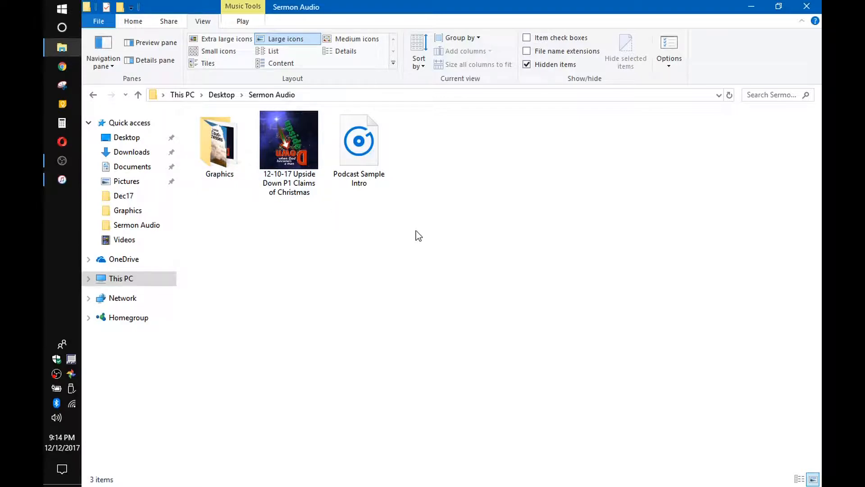
left_click(303, 187)
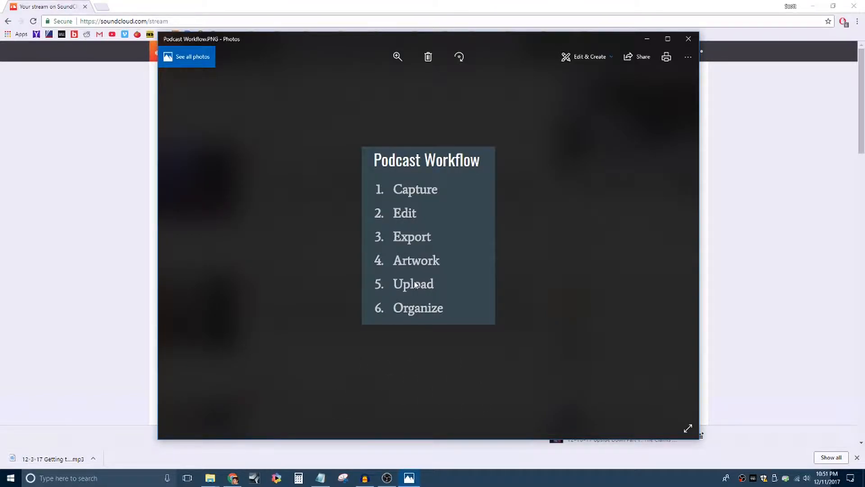
Step: Switch to SoundCloud in the browser and upload "12-10-17 Upside Down P1 Claims of Christmas.mp3" from the Desktop's Sermon Audio folder
left_click(222, 4)
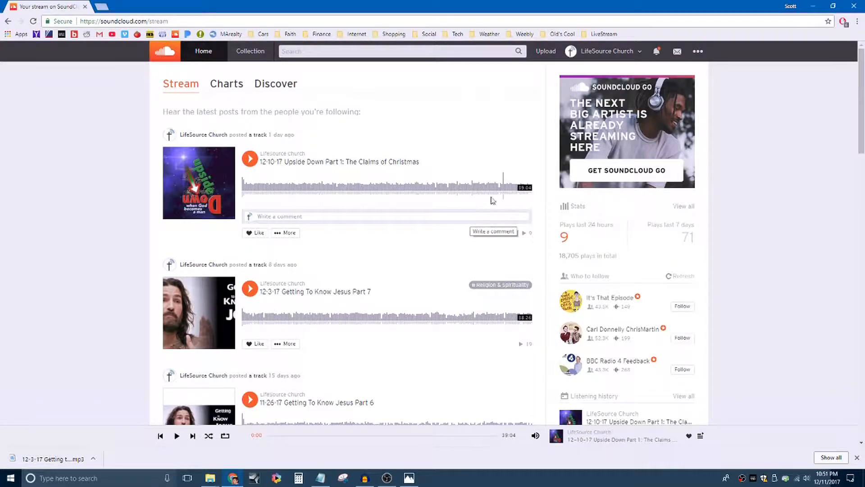
left_click(546, 52)
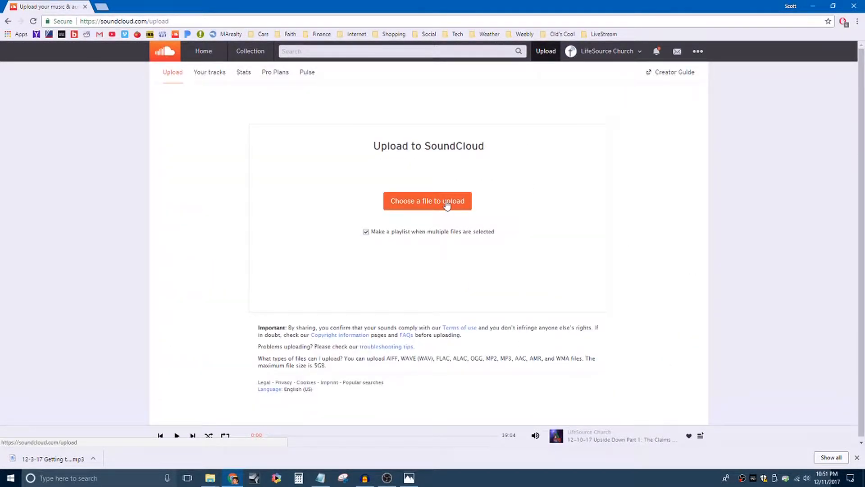
left_click(446, 204)
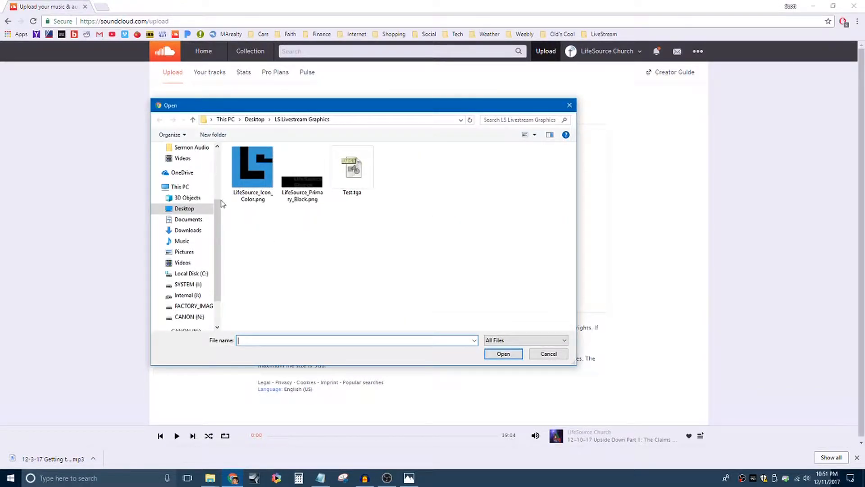
scroll(220, 189, "up", 3)
left_click(183, 166)
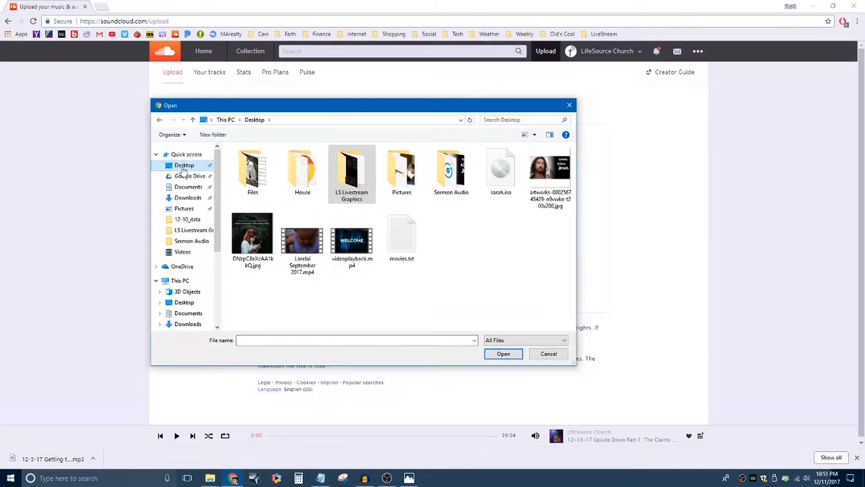
double_click(447, 191)
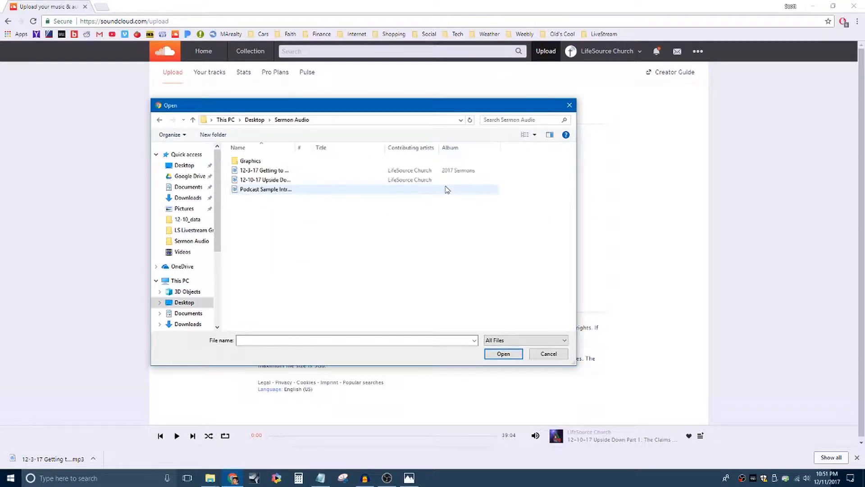
left_click_drag(295, 147, 400, 158)
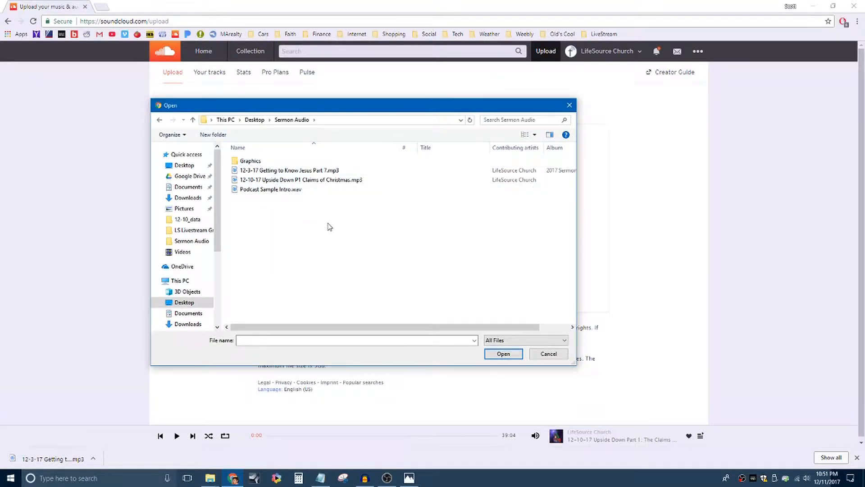
left_click(295, 181)
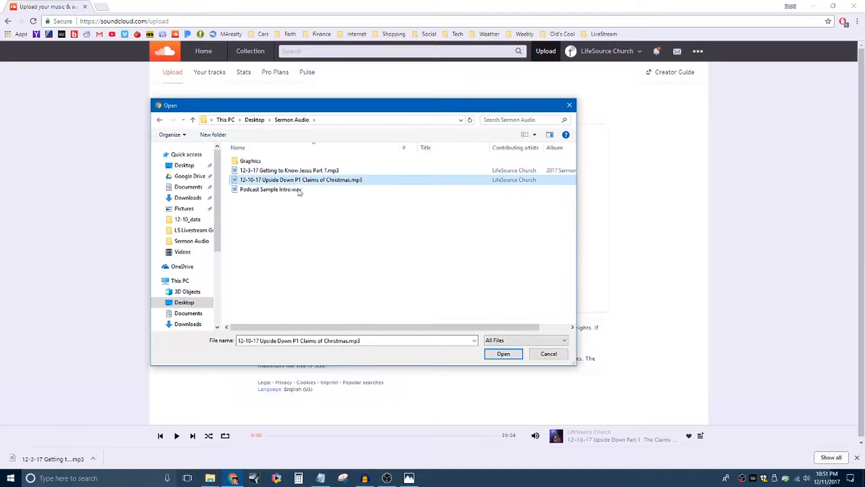
left_click(503, 353)
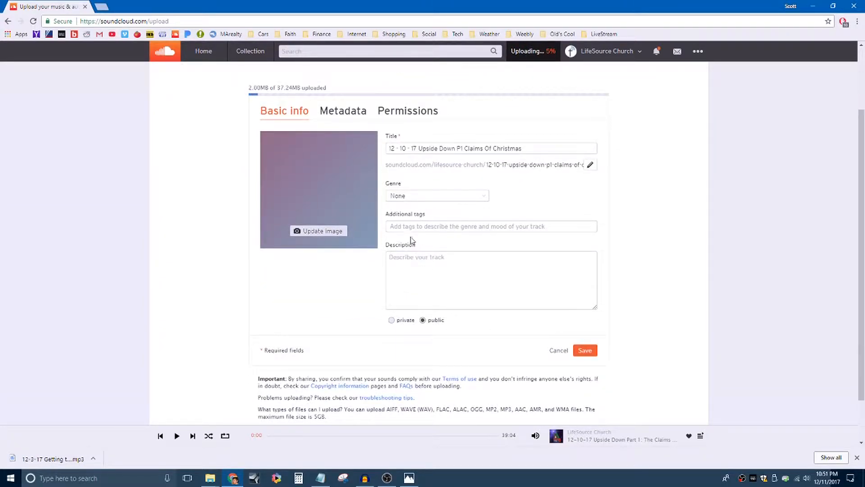
Step: Enable downloads in the uploading track's permissions and return to its basic info
left_click(417, 113)
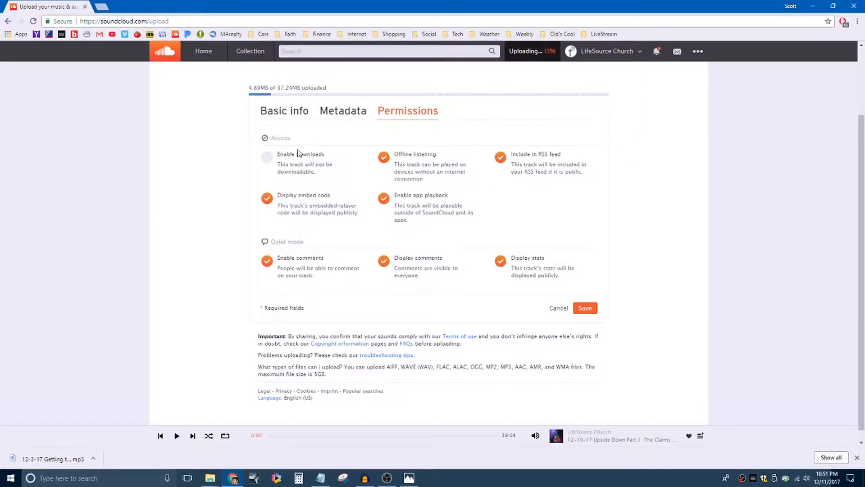
left_click(306, 164)
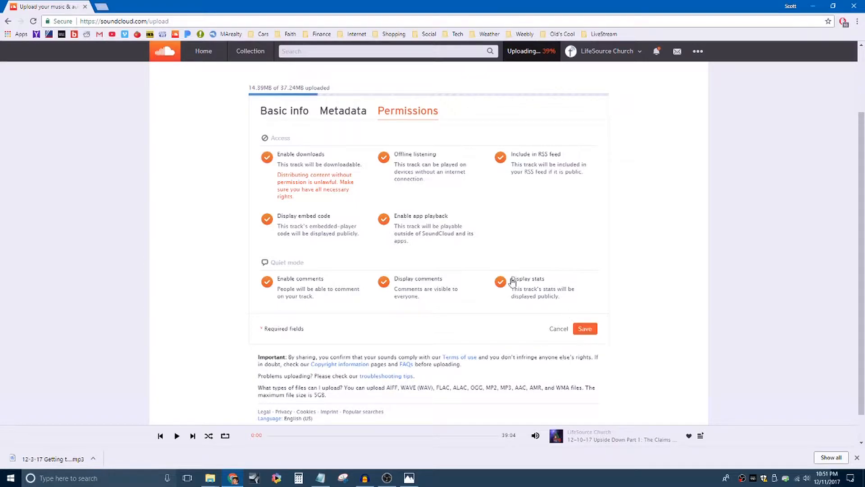
left_click(291, 113)
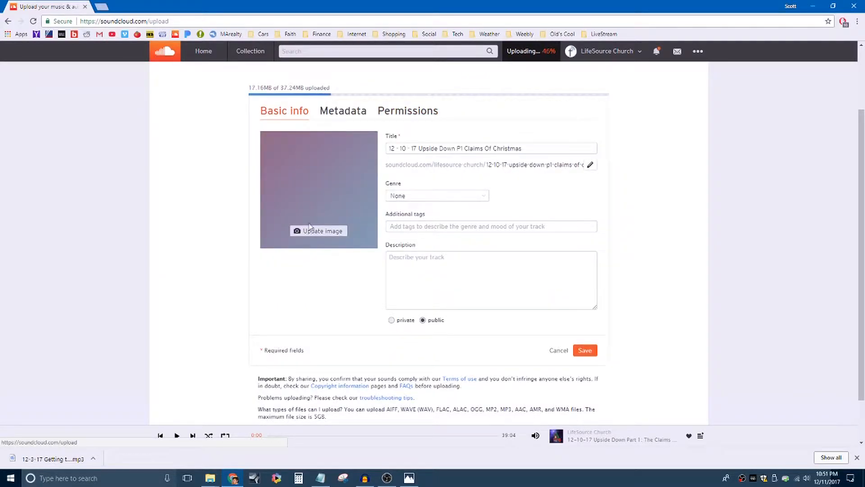
Step: Set Upside_down_square.jpg from the Graphics folder as the track's image
left_click(318, 233)
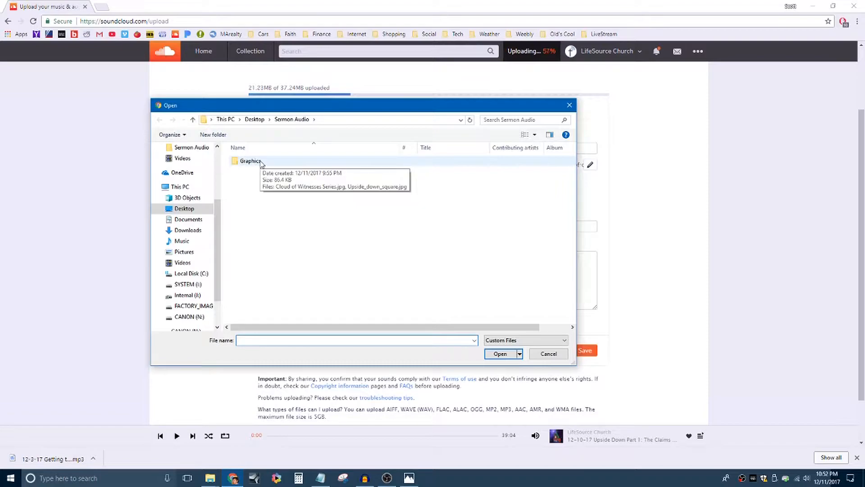
double_click(261, 163)
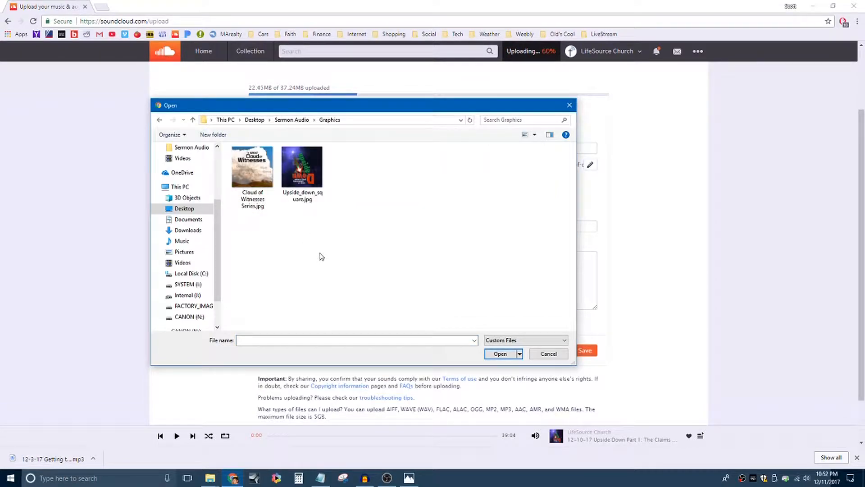
left_click(309, 183)
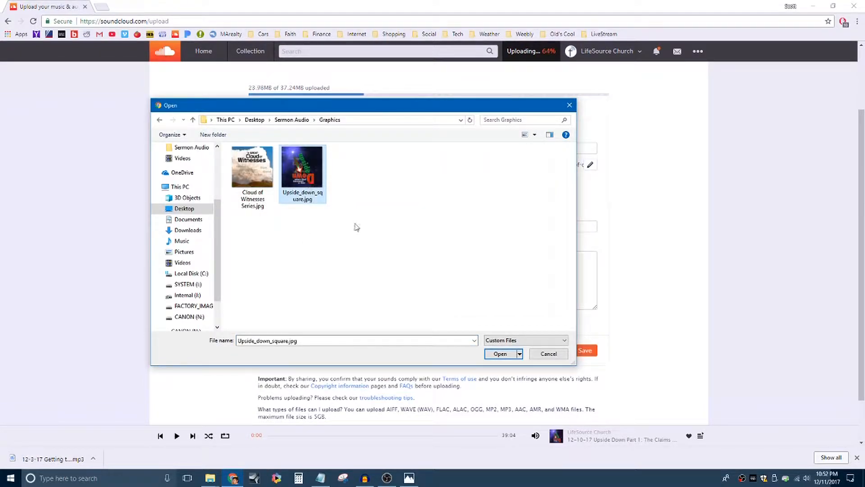
left_click(500, 354)
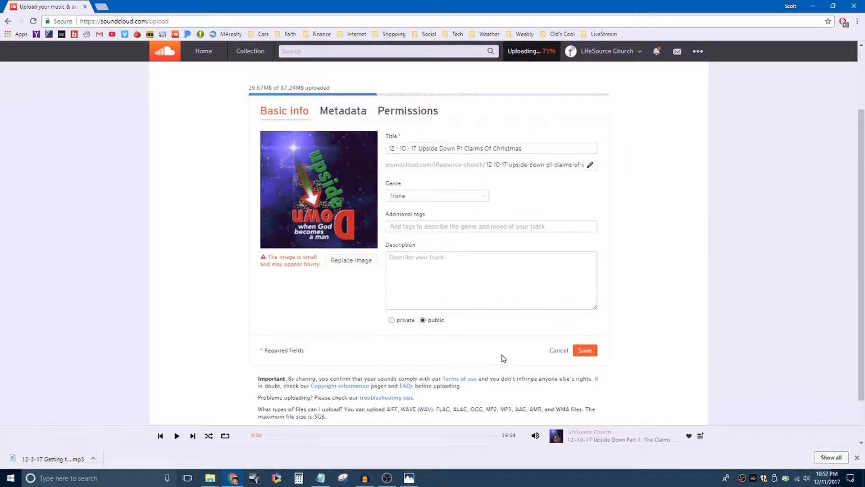
Step: Make the track private and set its genre to Religion & Spirituality
left_click(391, 320)
left_click(464, 204)
scroll(452, 260, "down", 8)
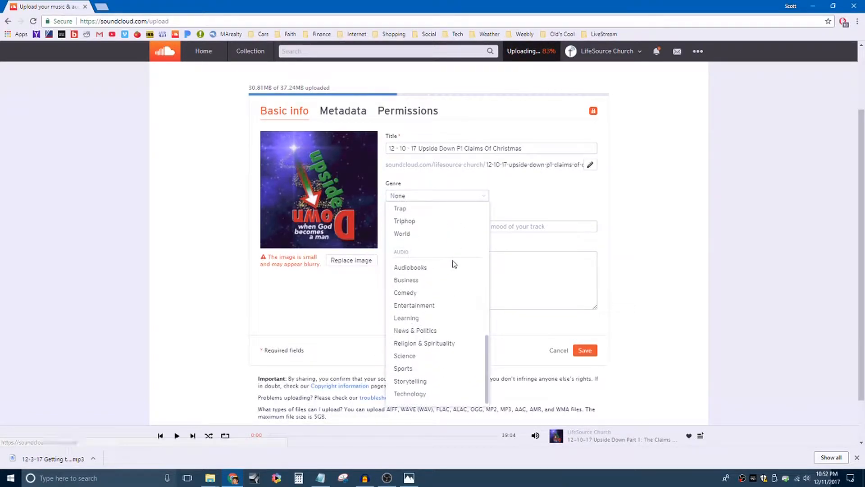
left_click(440, 345)
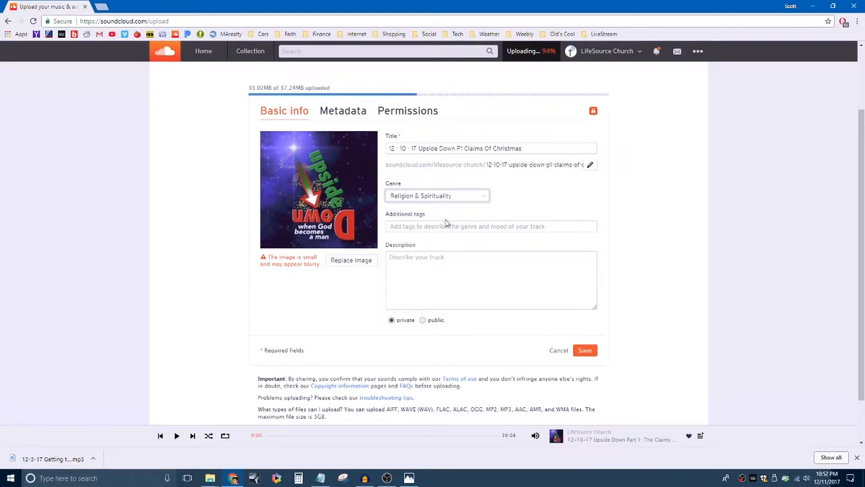
Step: Compare the track title with the full name of the 12-10-17 MP3 in the Sermon Audio folder in File Explorer
left_click(396, 148)
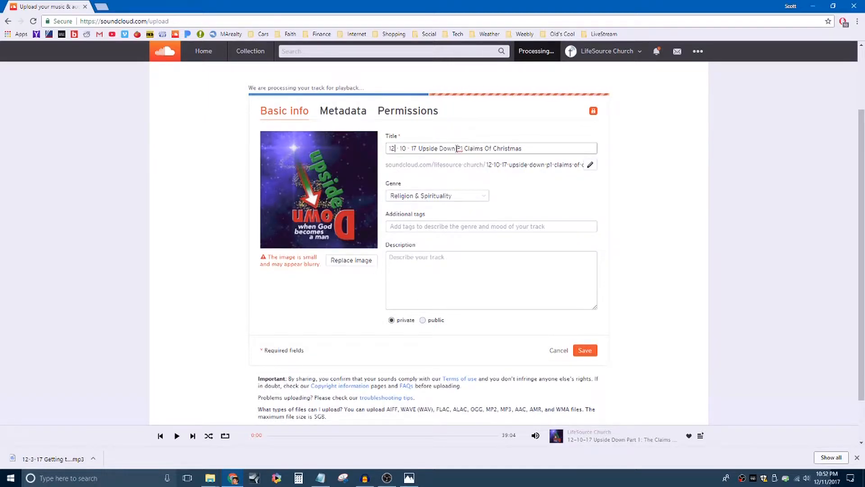
left_click(210, 479)
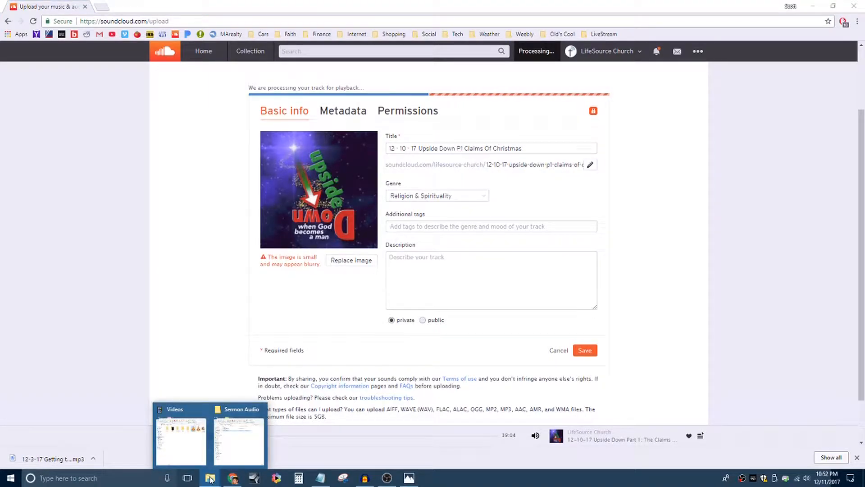
left_click(260, 435)
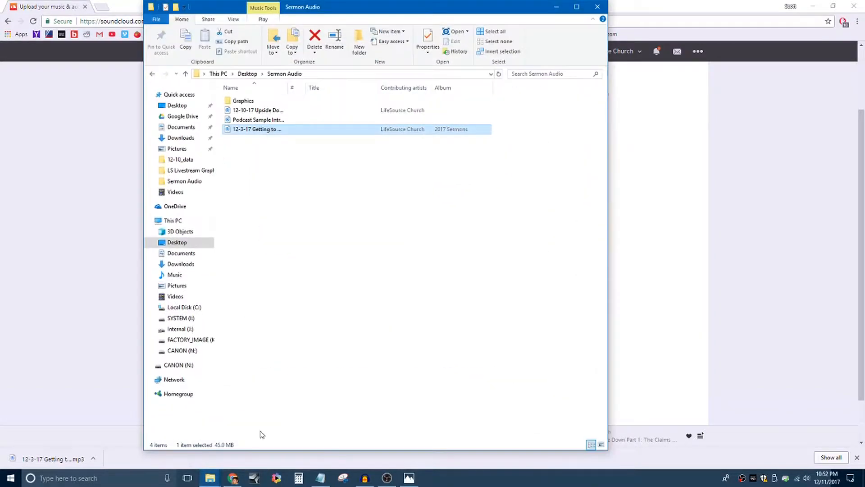
double_click(288, 87)
left_click(238, 113)
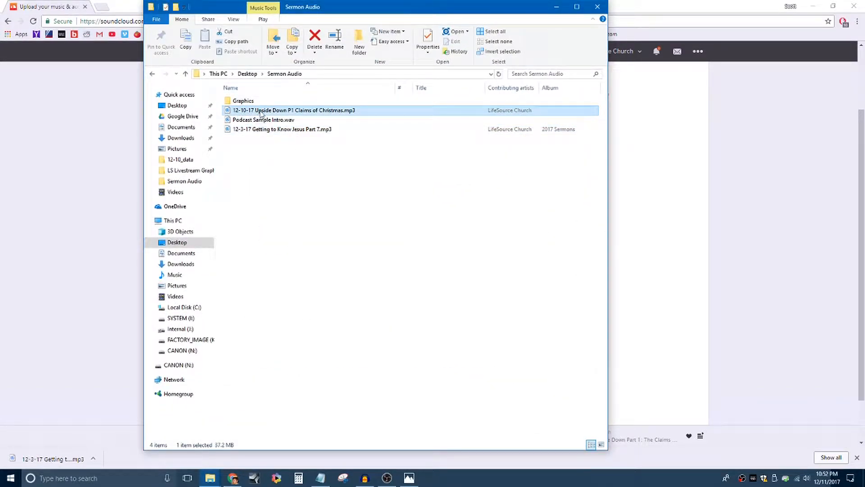
left_click_drag(412, 9, 530, 170)
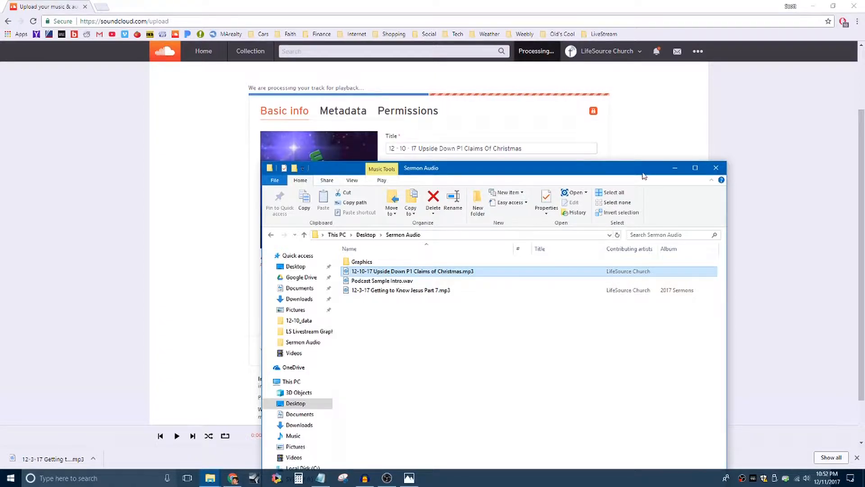
left_click(675, 168)
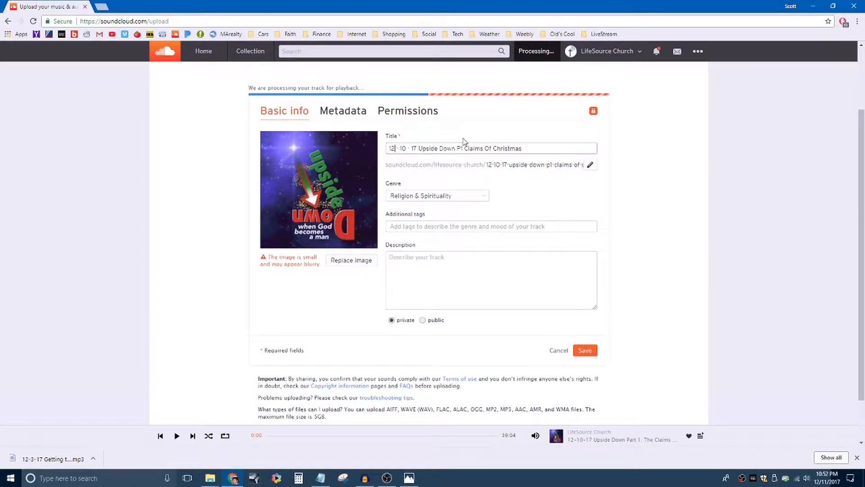
Step: Correct the track title to "12-10-17 Upside Down Part 1: Claims of Christmas"
key("Delete")
key("Right")
key("Delete")
key("Delete")
key("Right")
key("Delete")
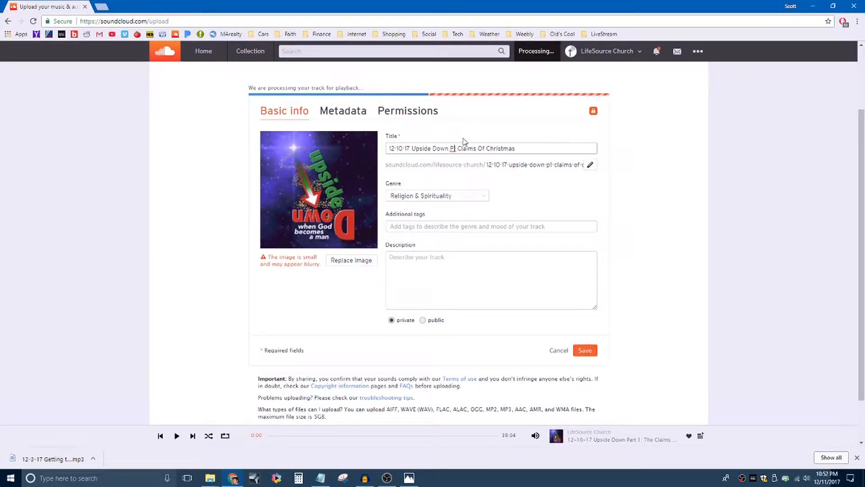
type("art 1:")
key("BackSpace")
type("o")
Step: Open SoundCloud in a separate browser tab and view the "Sermon Series: Getting to Know Jesus" playlist among the account's playlists
left_click(103, 7)
left_click(175, 33)
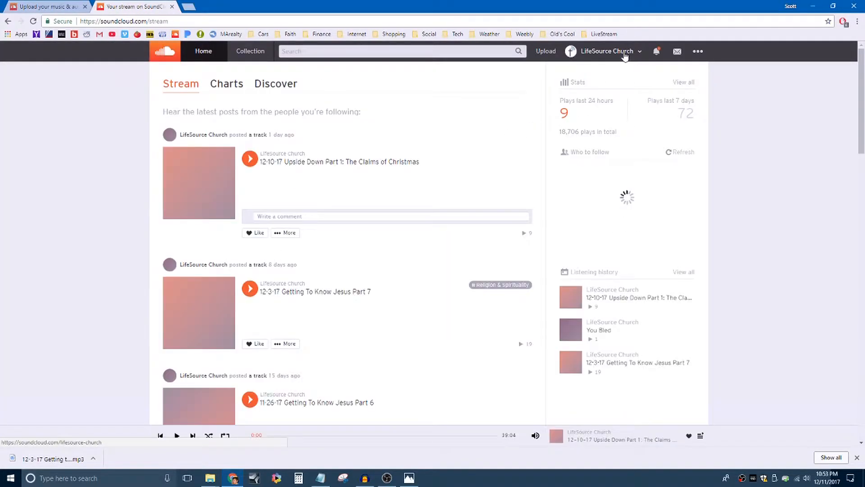
left_click(625, 54)
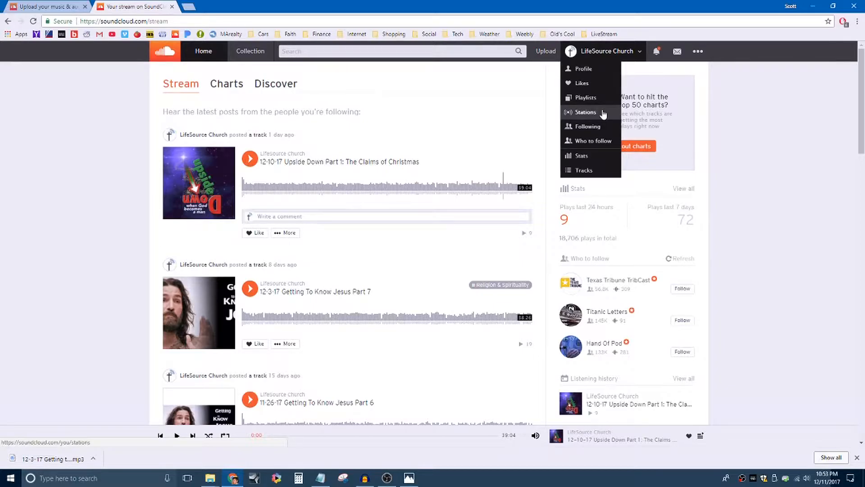
left_click(595, 98)
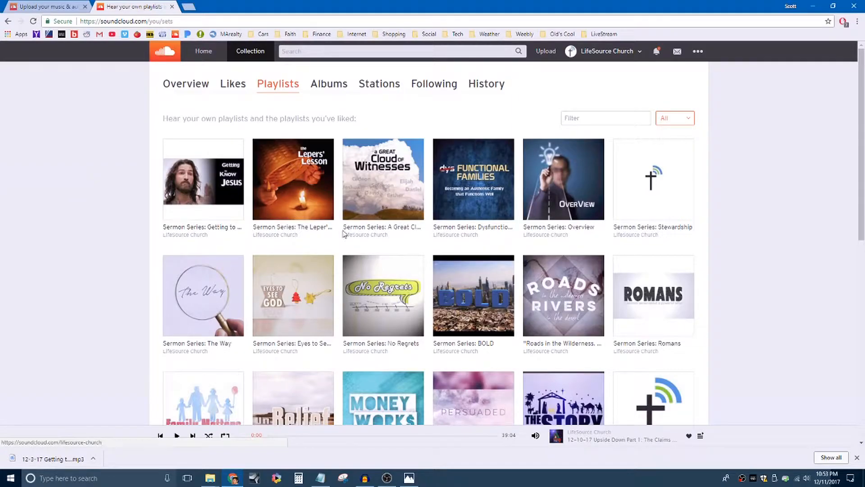
left_click(223, 228)
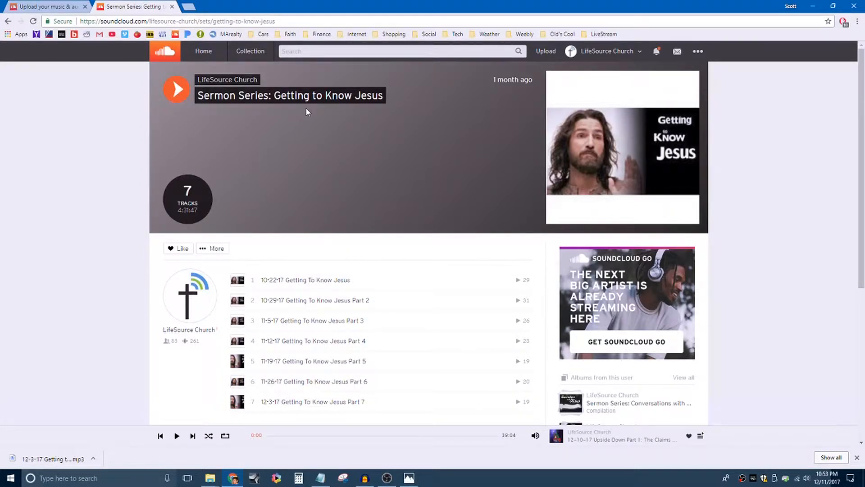
left_click(171, 7)
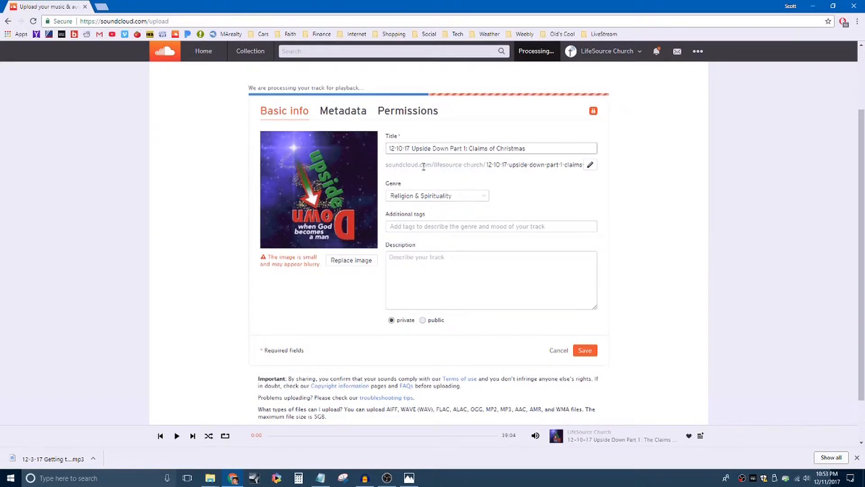
Step: Review the track's permissions and basic info and save the upload
left_click(408, 111)
left_click(302, 111)
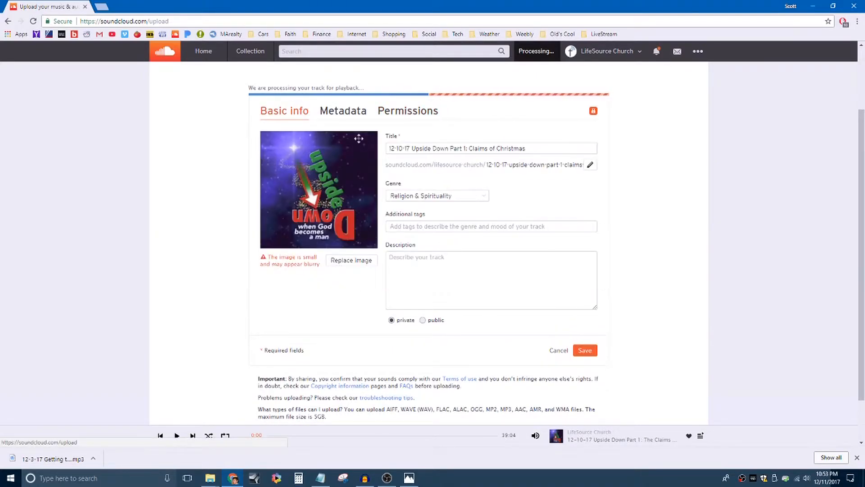
left_click(586, 351)
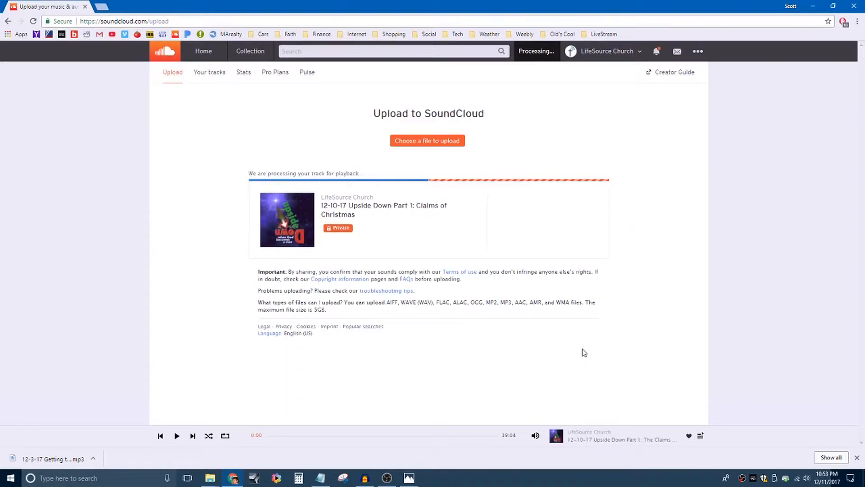
Step: Open the account's track management page and look through the uploaded tracks
left_click(604, 51)
left_click(586, 158)
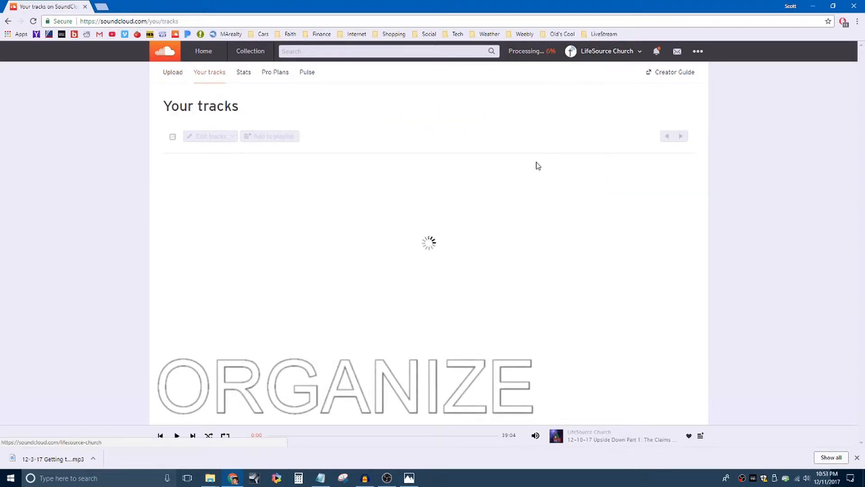
scroll(288, 271, "down", 5)
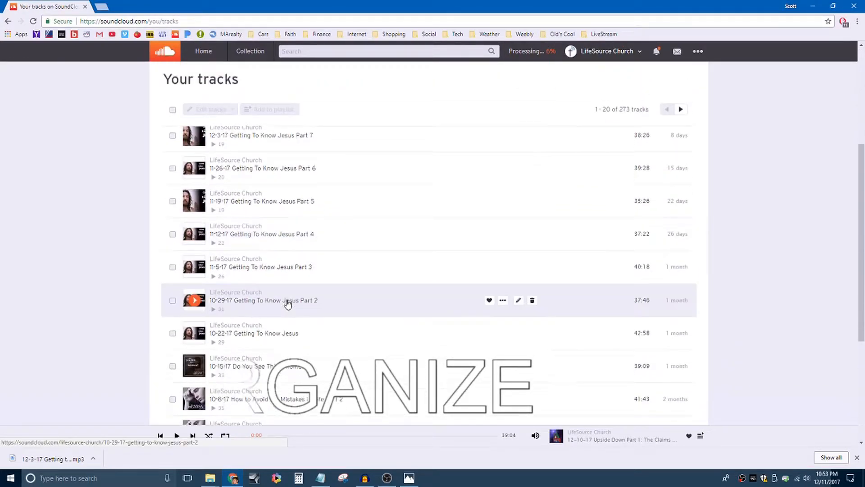
scroll(288, 304, "down", 4)
scroll(289, 305, "up", 9)
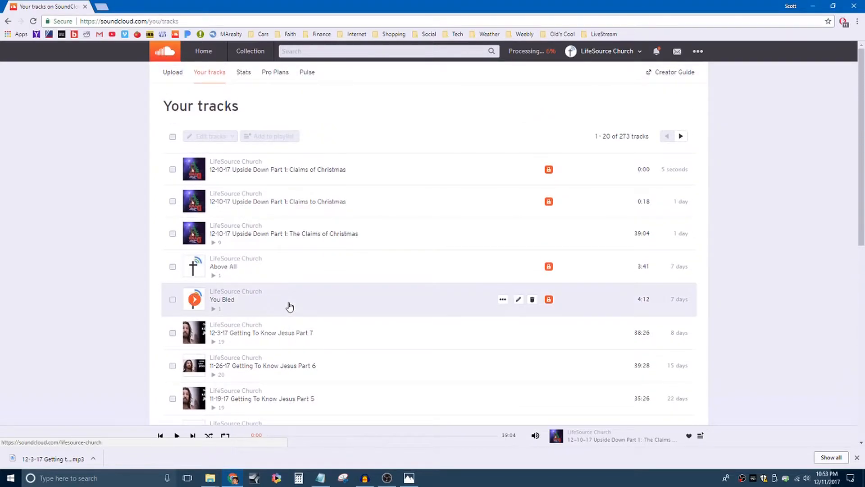
scroll(301, 203, "down", 2)
scroll(462, 134, "up", 2)
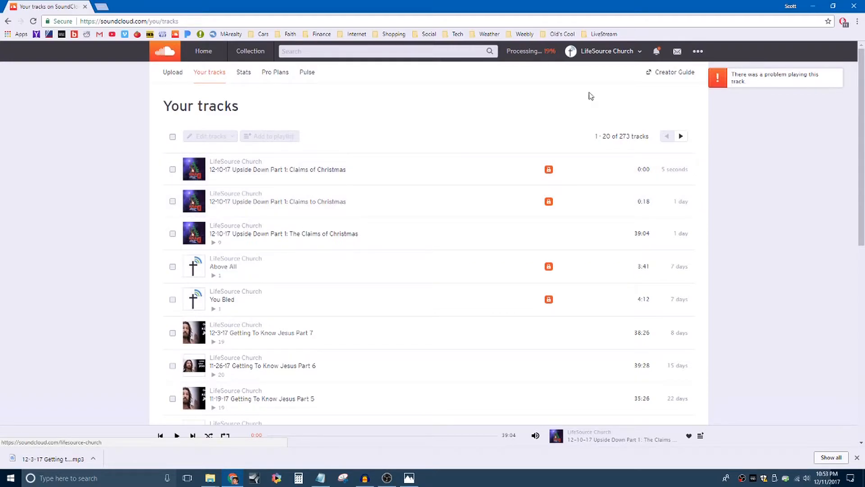
Step: View the account's existing playlists and return to the track management page
left_click(602, 53)
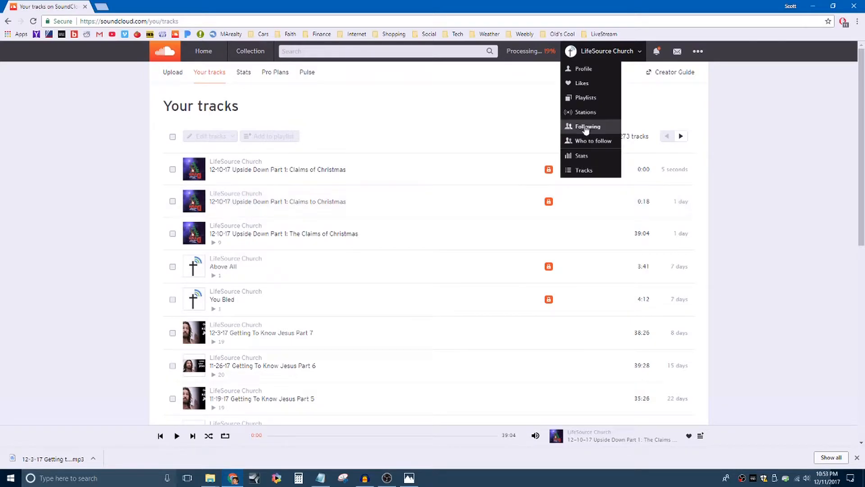
left_click(588, 98)
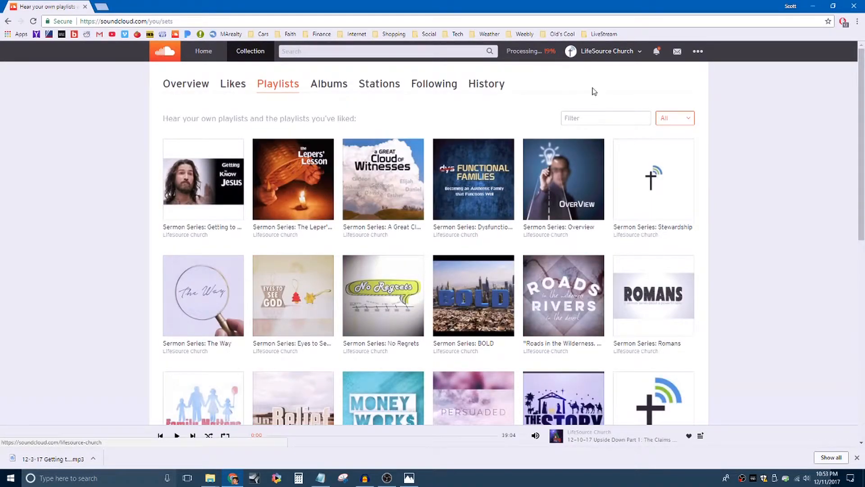
left_click(603, 59)
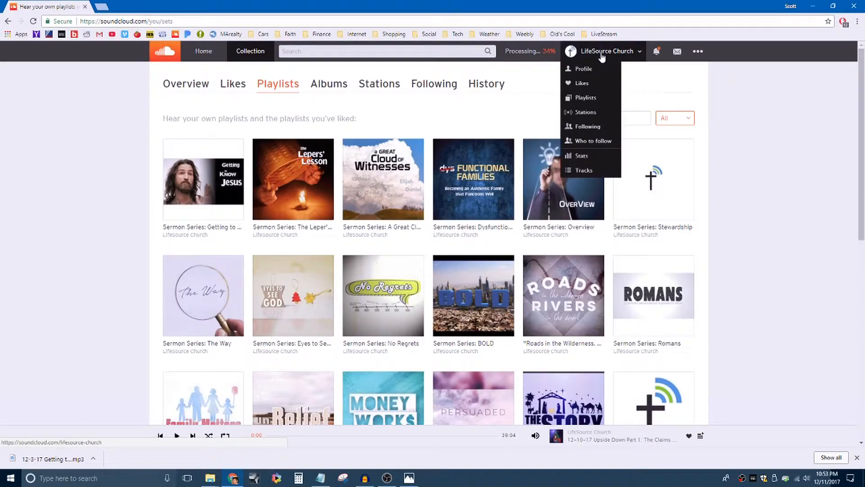
left_click(596, 169)
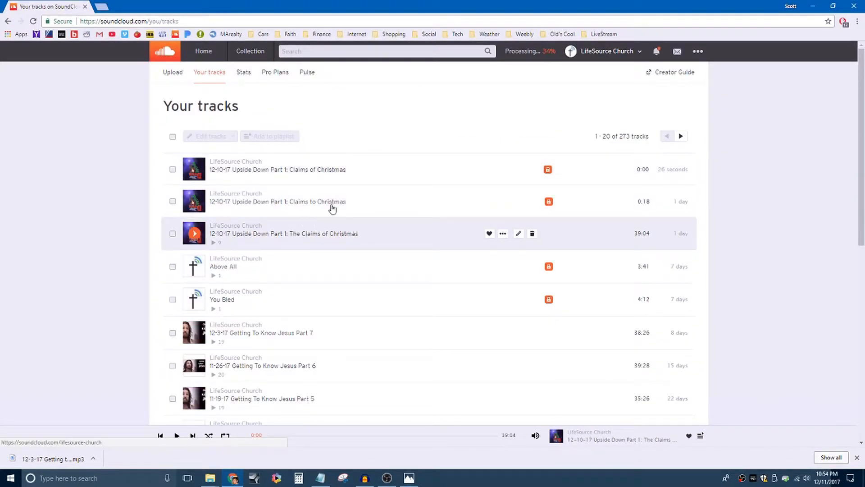
Step: Create a public playlist titled "Sermon Series: Upside Down" containing the track "12-10-17 Upside Down Part 1: Claims to Christmas"
left_click(503, 202)
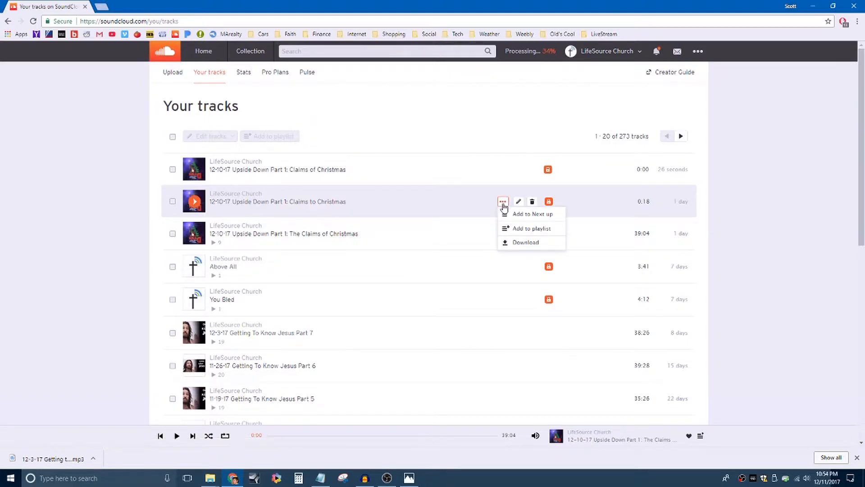
left_click(517, 231)
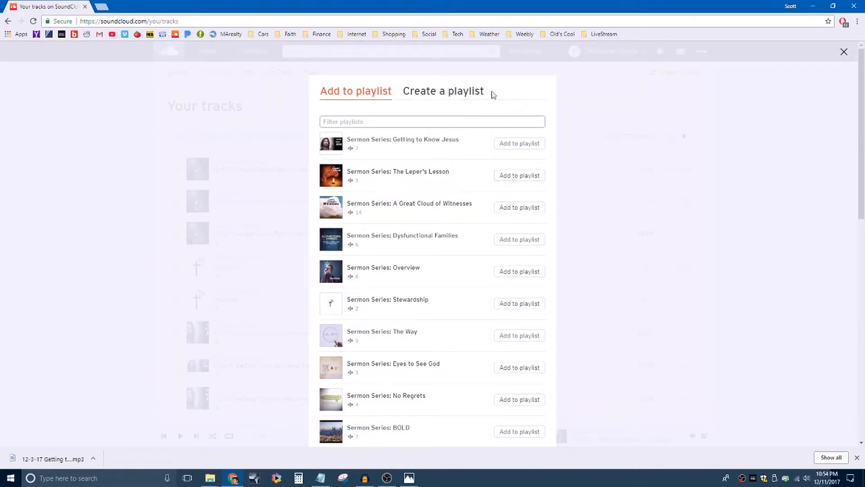
left_click(455, 91)
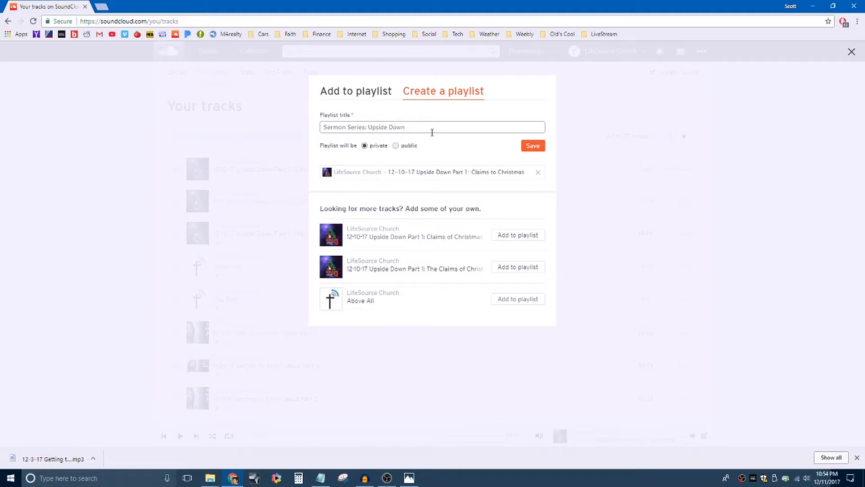
left_click(408, 150)
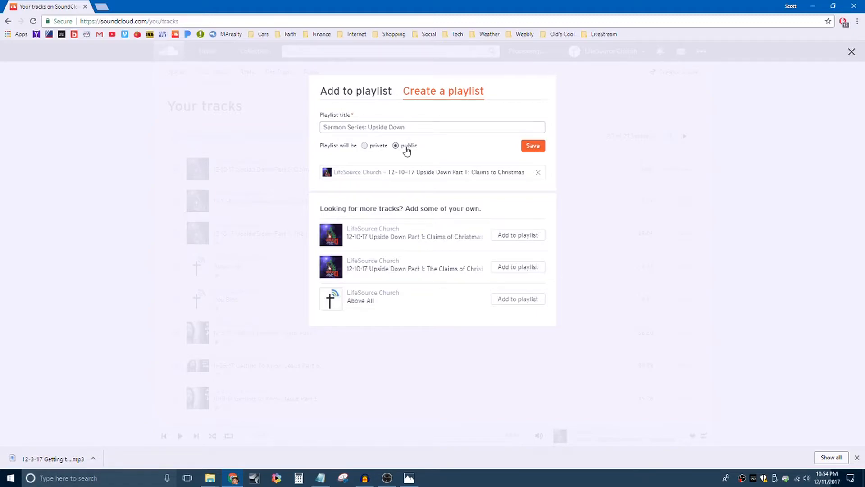
left_click(533, 146)
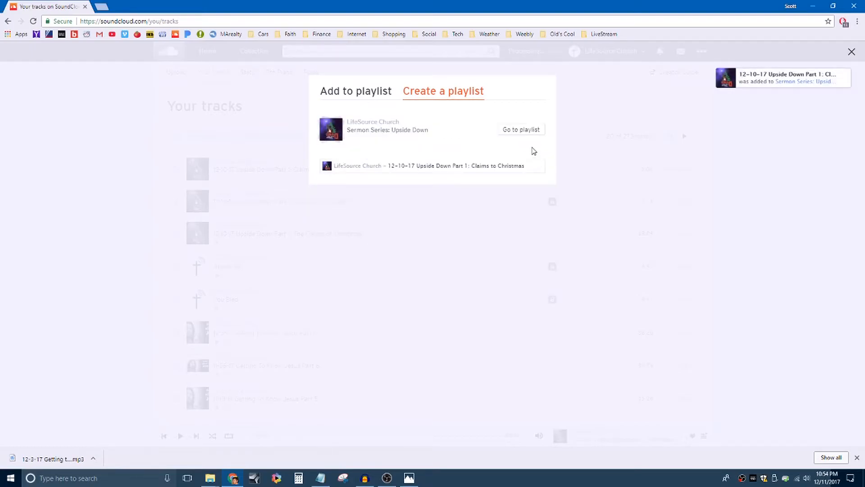
left_click(390, 97)
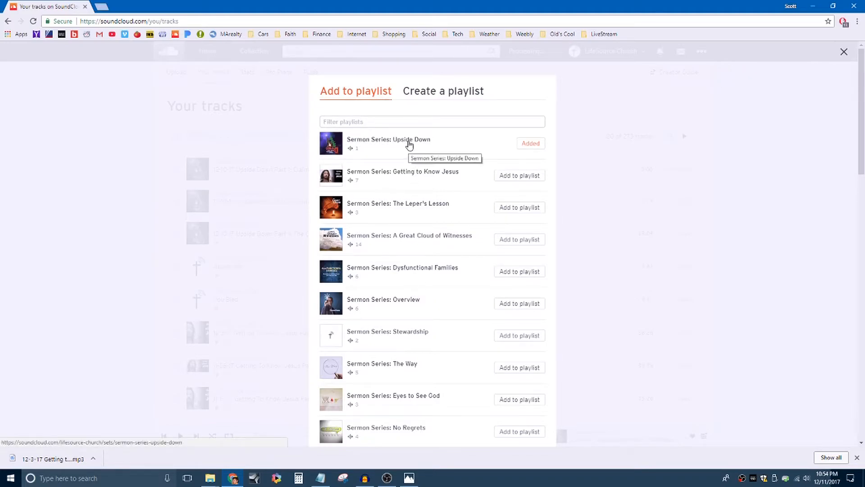
left_click(844, 51)
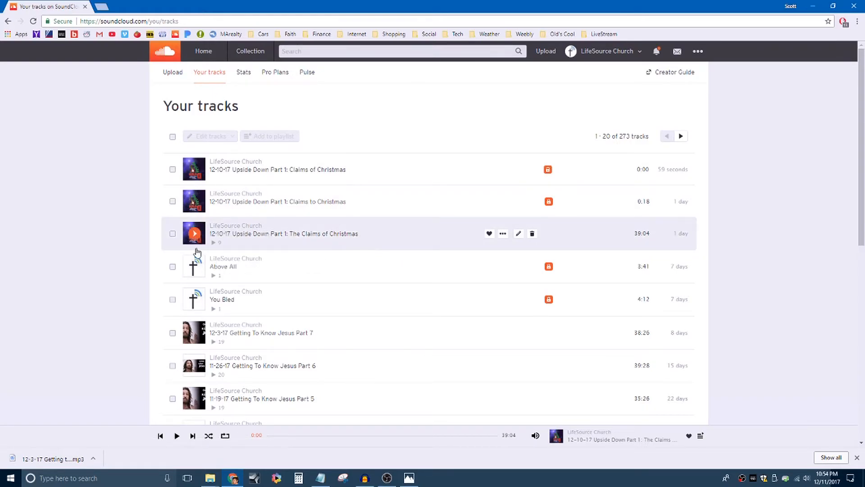
Step: Add the track "12-10-17 Upside Down Part 1: The Claims of Christmas" to the "Sermon Series: Upside Down" playlist
left_click(503, 233)
left_click(525, 261)
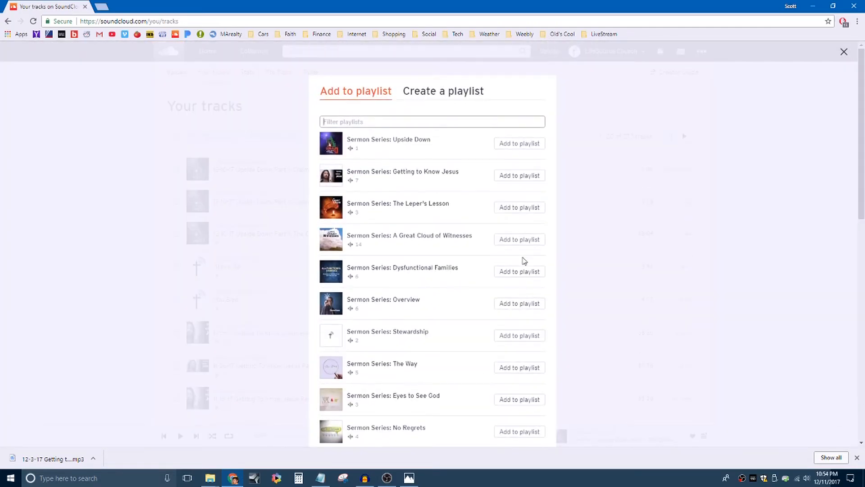
left_click(530, 145)
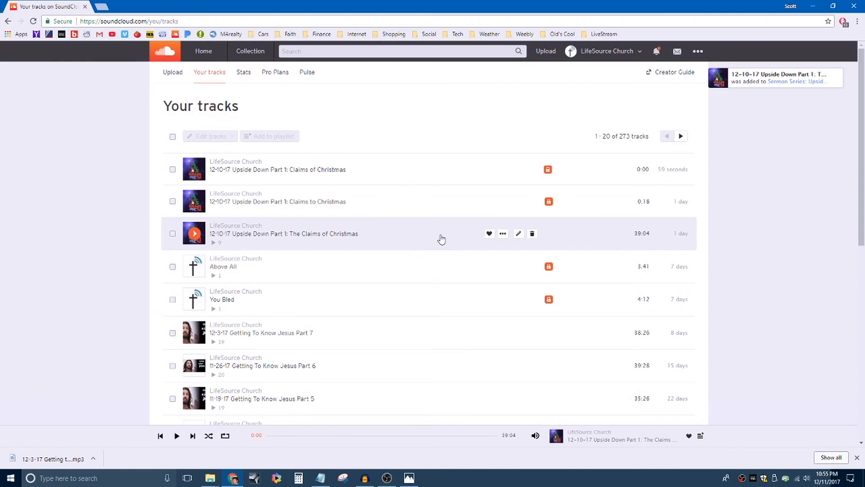
scroll(398, 284, "down", 3)
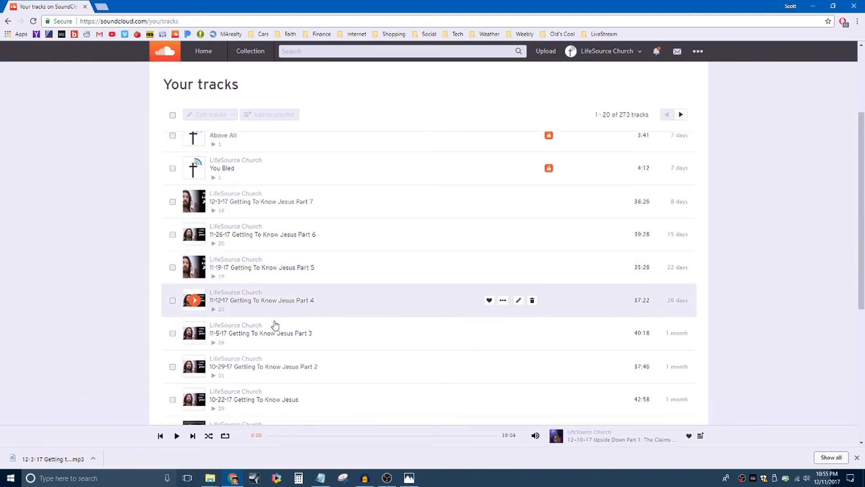
scroll(332, 237, "up", 4)
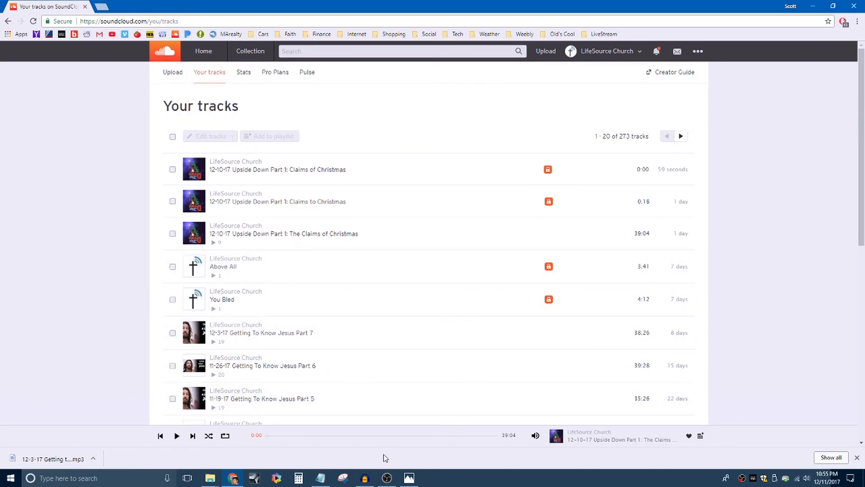
left_click(387, 478)
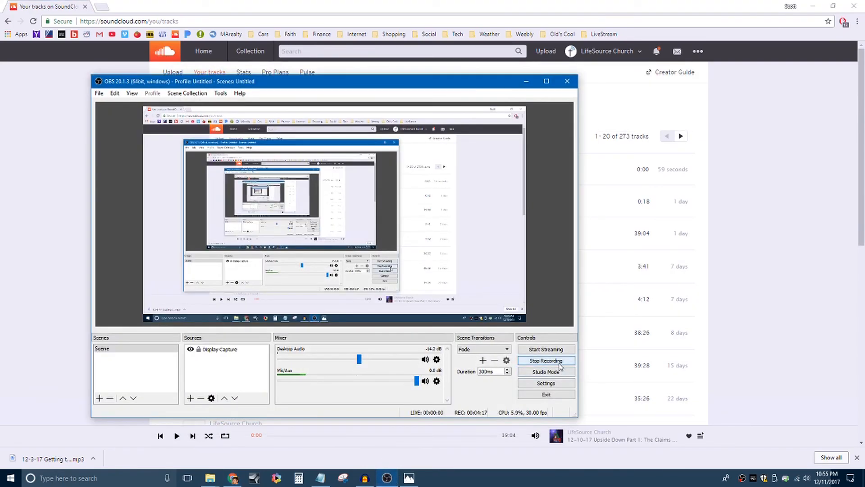